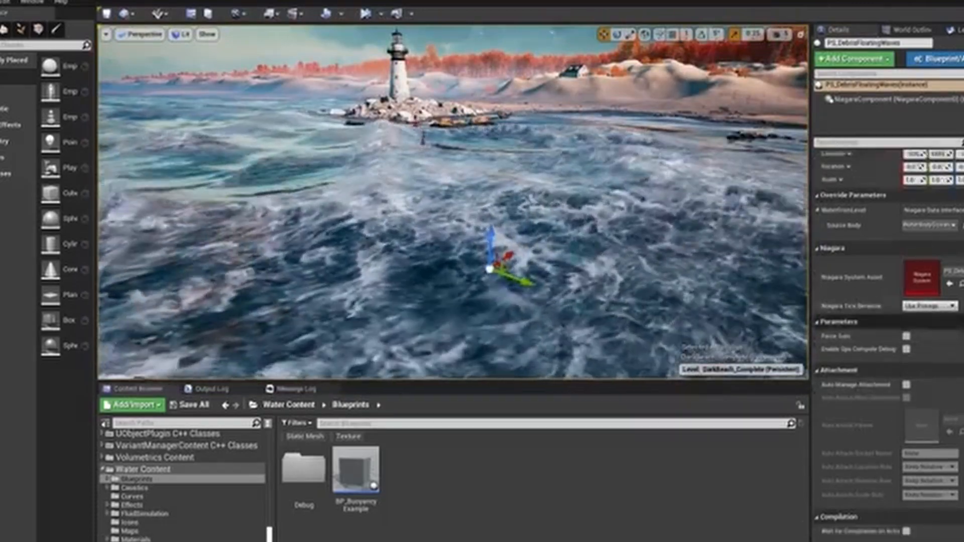
Turn on Auto Activate for the PS_DebrisFloatingWaves particle system and inspect the debris floating on the ocean.
scroll(929, 402, "down", 1)
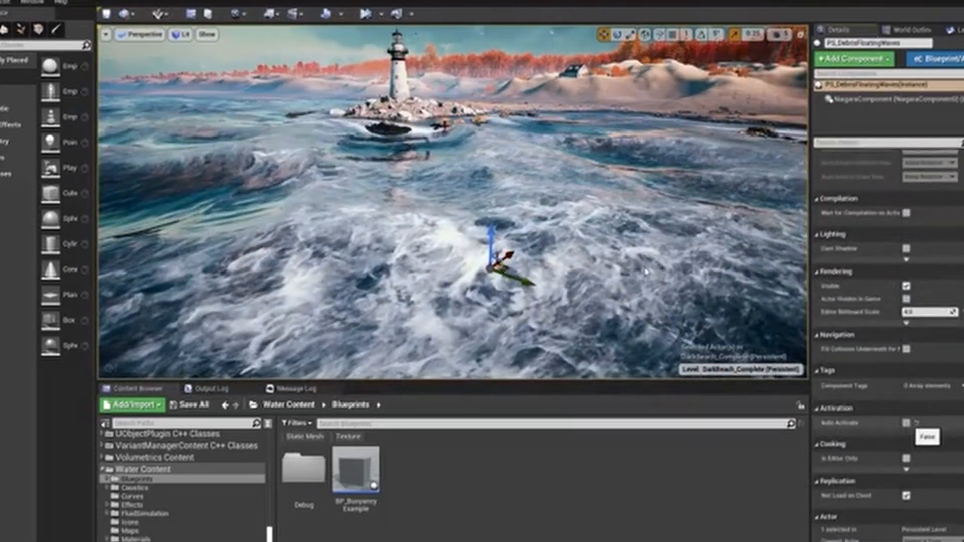
left_click(907, 423)
scroll(952, 344, "up", 10)
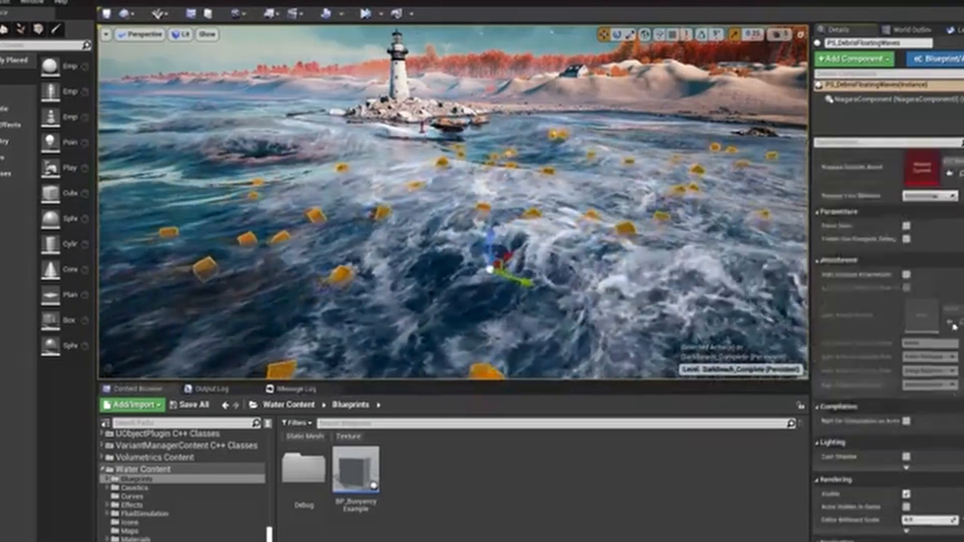
right_click_drag(452, 201, 282, 180)
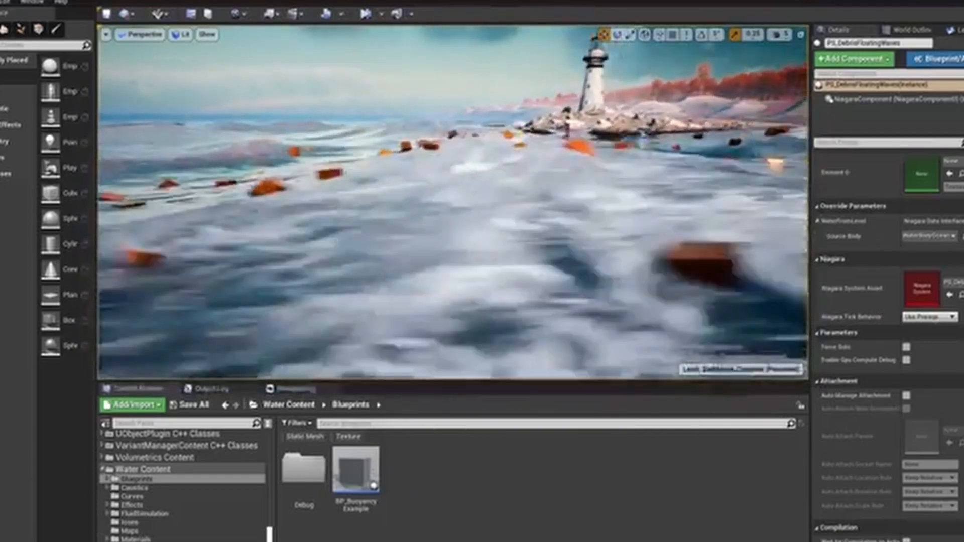
right_click_drag(281, 181, 251, 182)
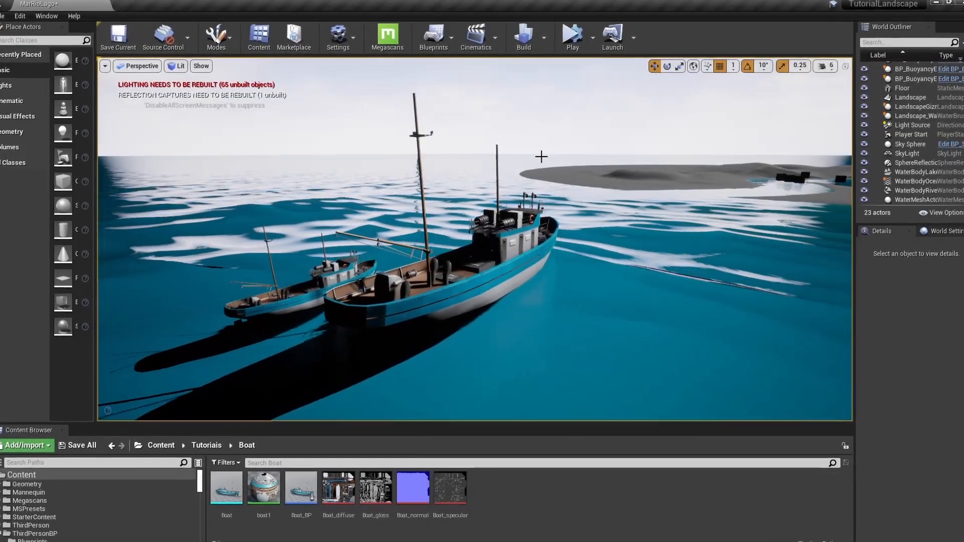
Examine the two fishing boats on the ocean, running the level simulation to check how they float, and stop it.
mouse_move(536, 192)
right_mouse_down()
mouse_move(588, 196)
mouse_move(552, 197)
right_mouse_up()
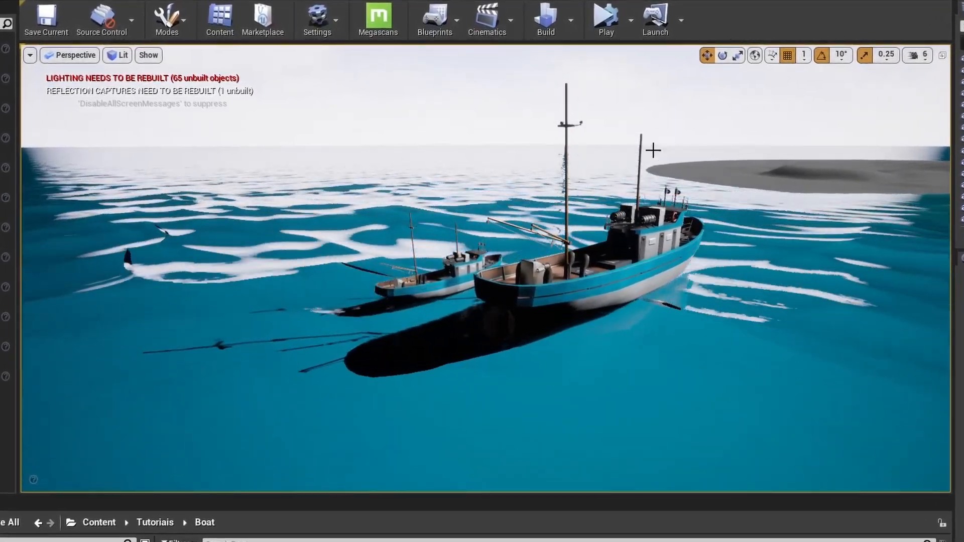
right_click_drag(564, 231, 580, 230)
key("a")
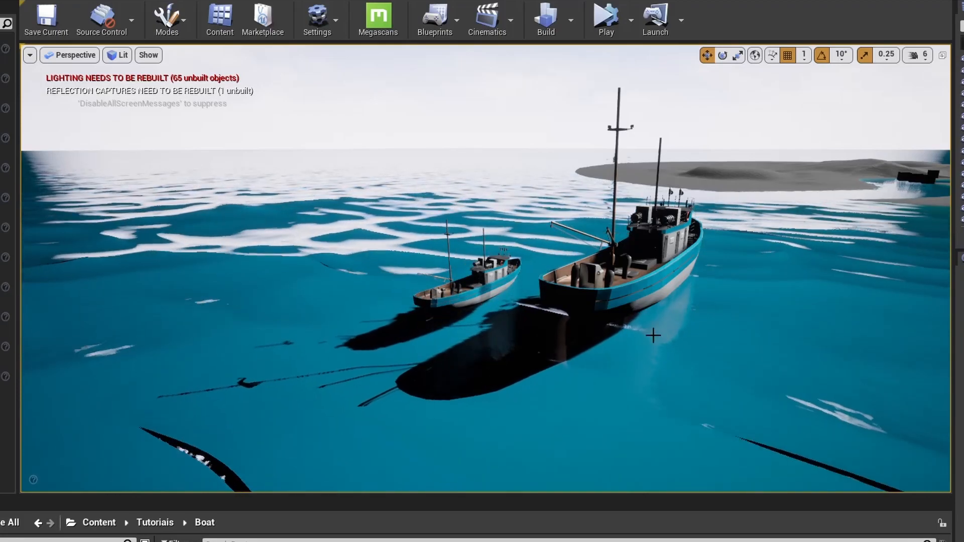
left_click(606, 11)
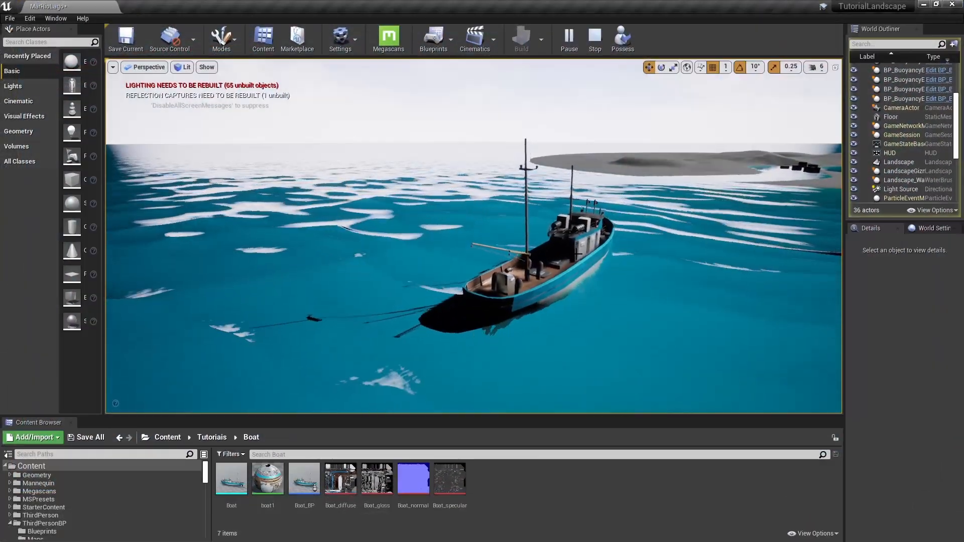
left_click(593, 45)
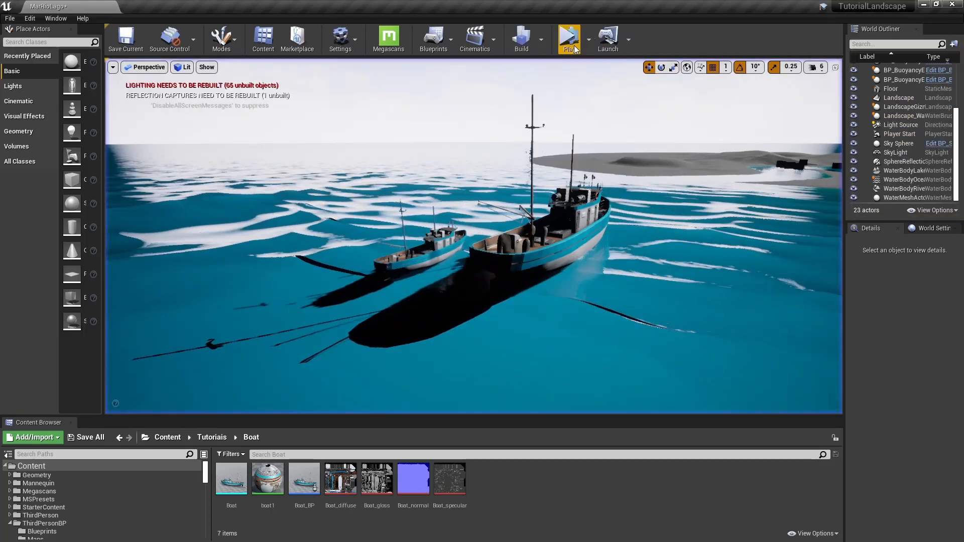
Create a Pawn blueprint class named Boat_BPtut in the Boat folder and open it for editing.
right_click(502, 487)
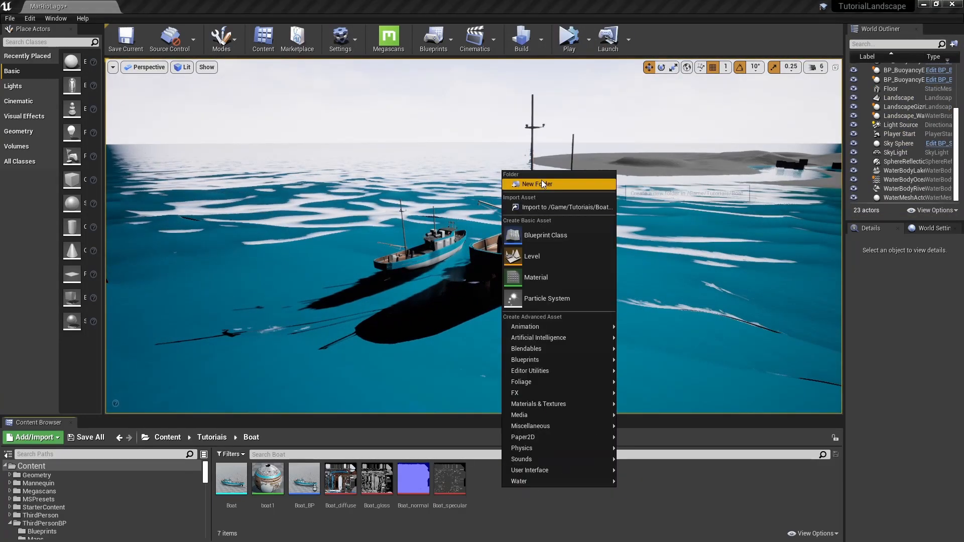
left_click(551, 235)
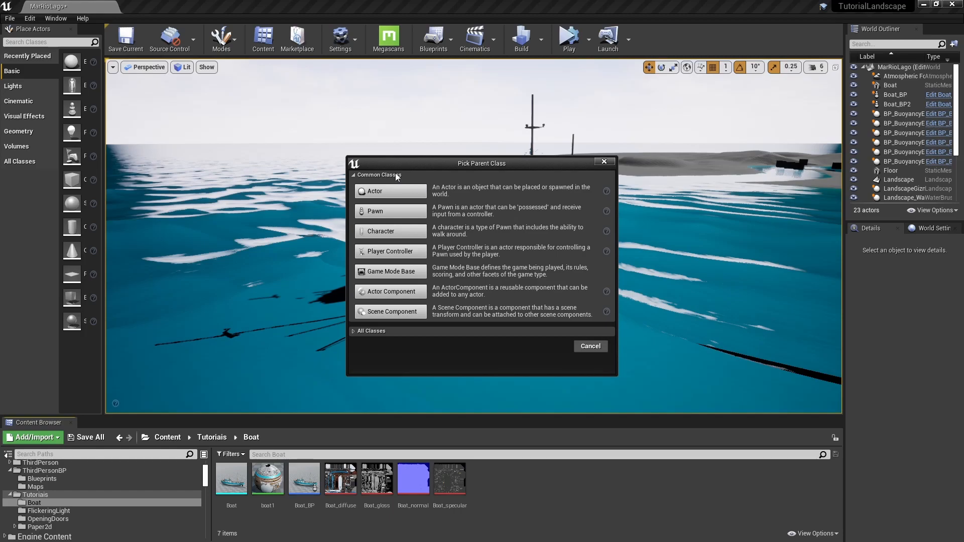
left_click(401, 211)
type("Boat")
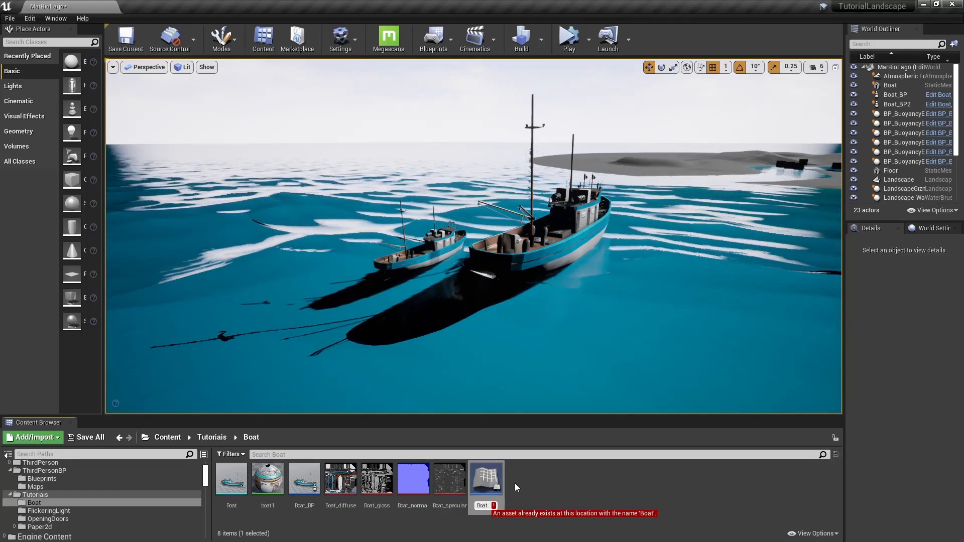
type("_BPtut")
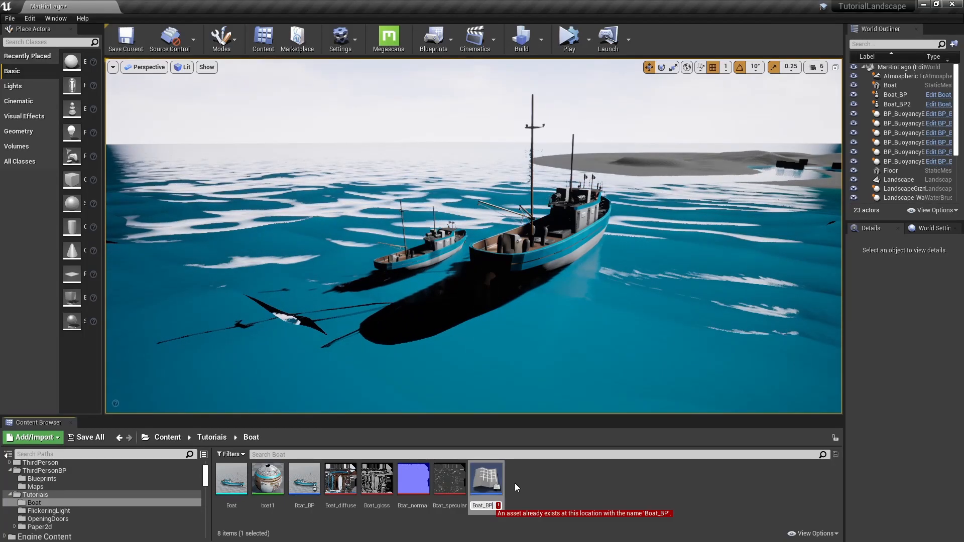
key("Return")
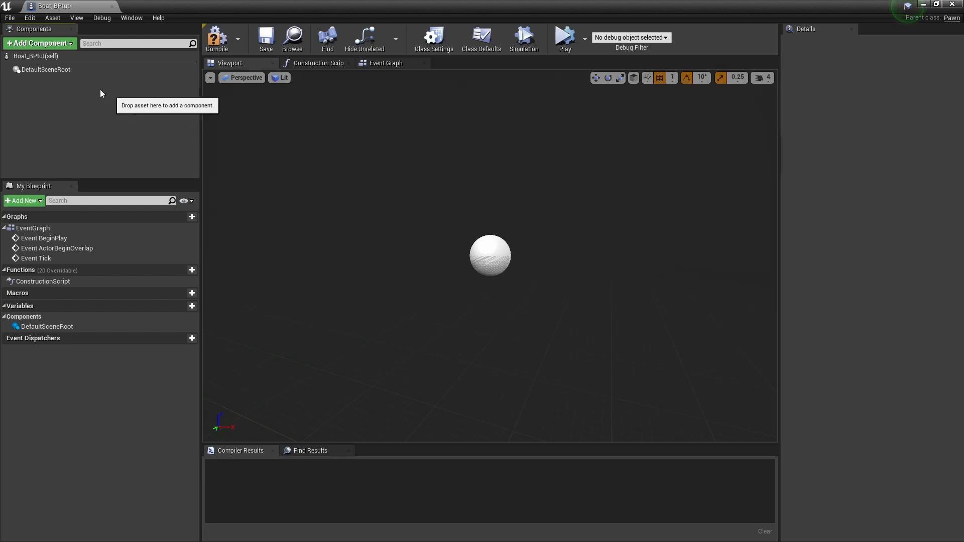
Add a Static Mesh component to the Boat_BPtut blueprint.
left_click(61, 45)
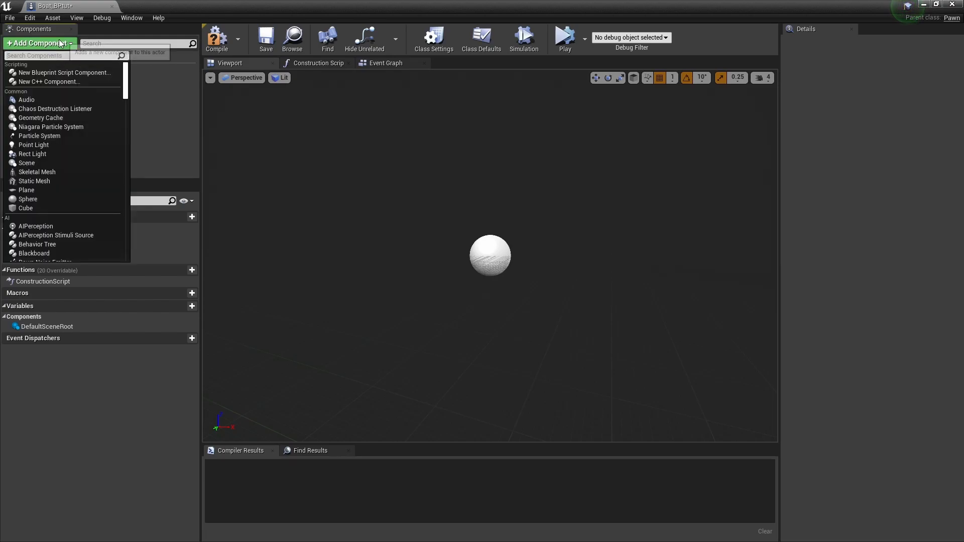
type("stat")
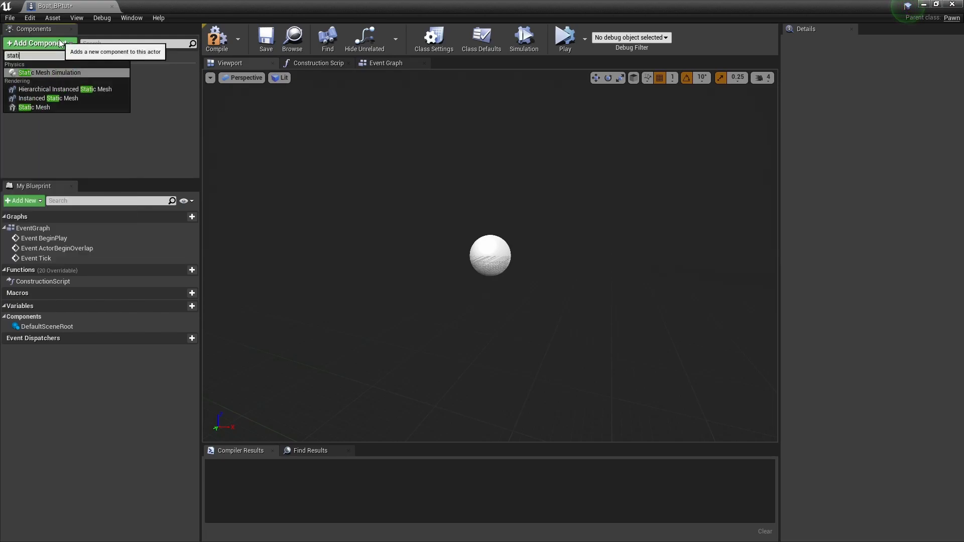
type("i")
left_click(34, 107)
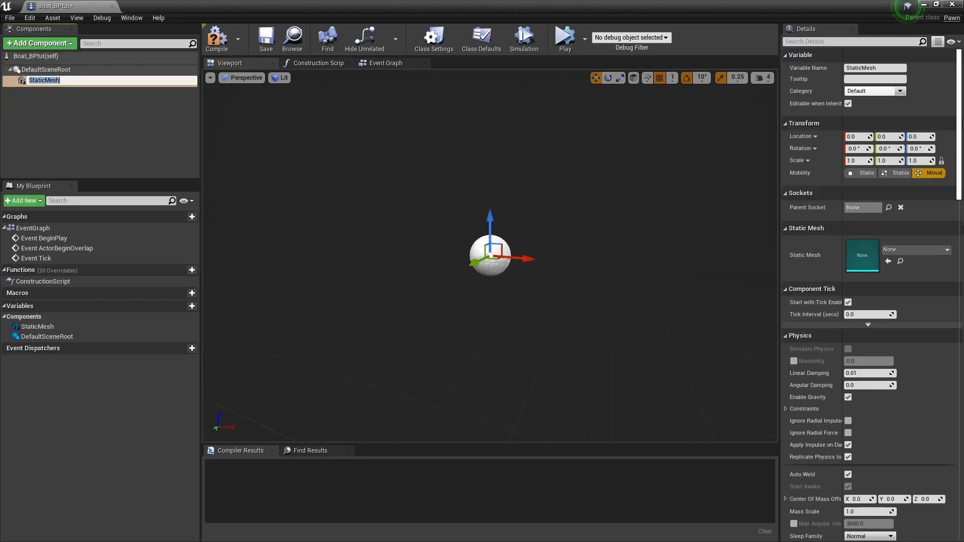
Assign the Boat mesh to the StaticMesh component, check it in the viewport, and compile and save the blueprint.
left_click(938, 251)
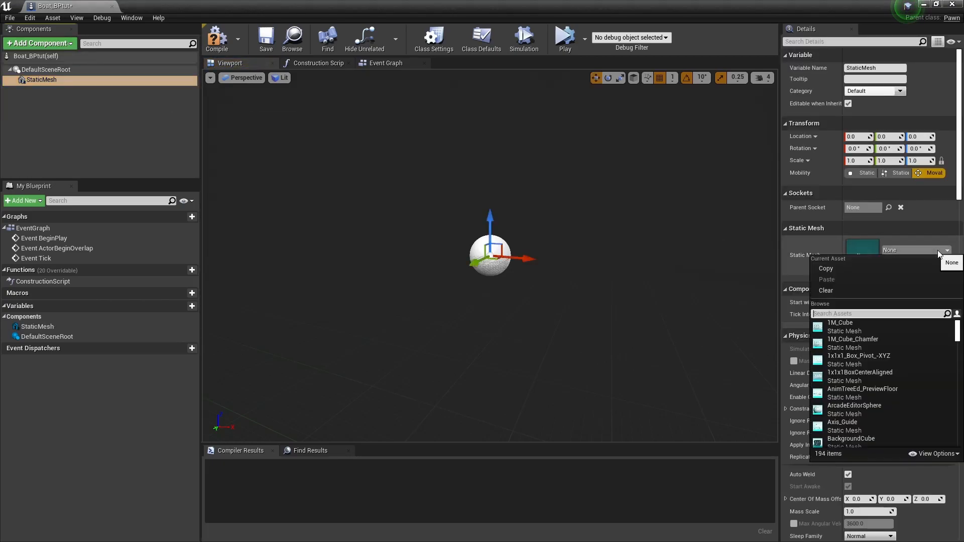
type("boat")
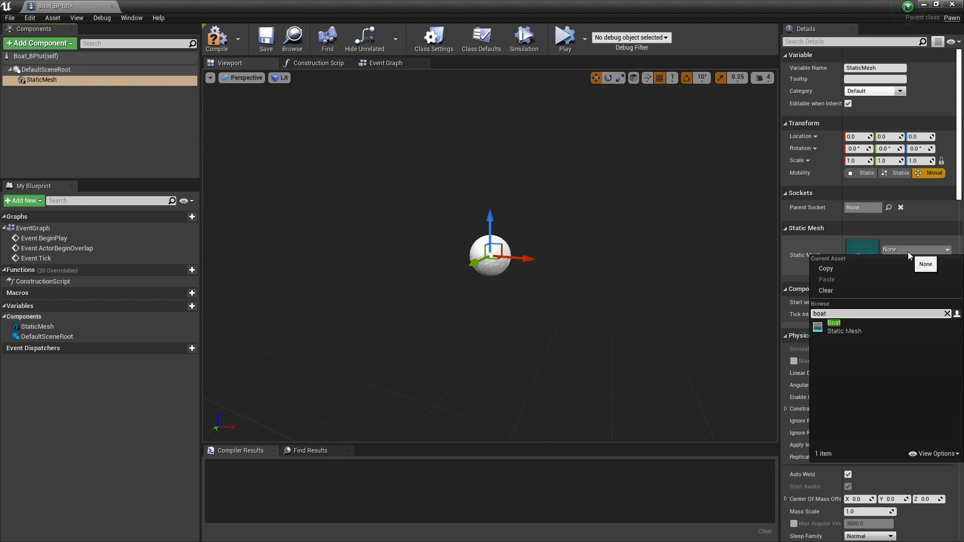
left_click(845, 327)
scroll(546, 311, "down", 8)
right_click_drag(546, 311, 545, 273)
key("w")
key("s")
right_click_drag(301, 98, 274, 104)
key("d")
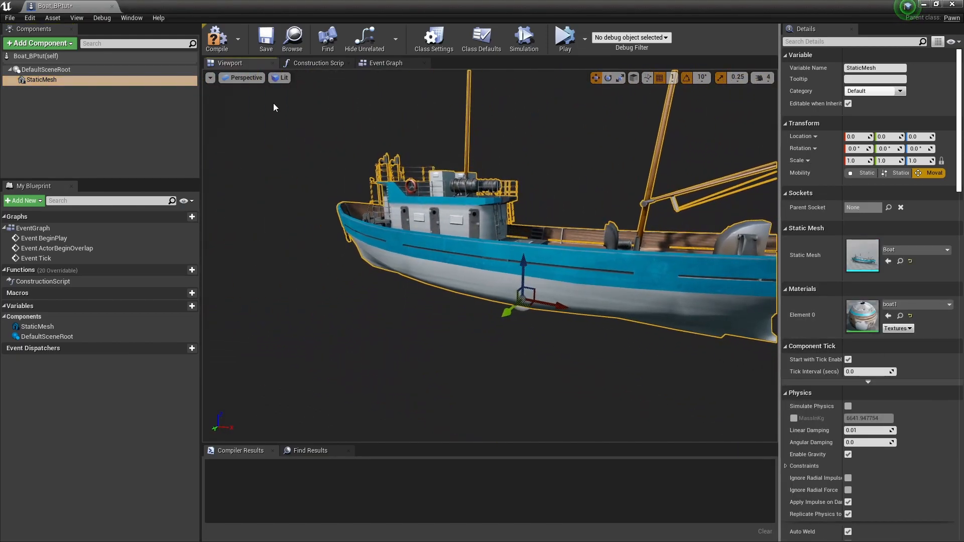
left_click(217, 37)
left_click(267, 36)
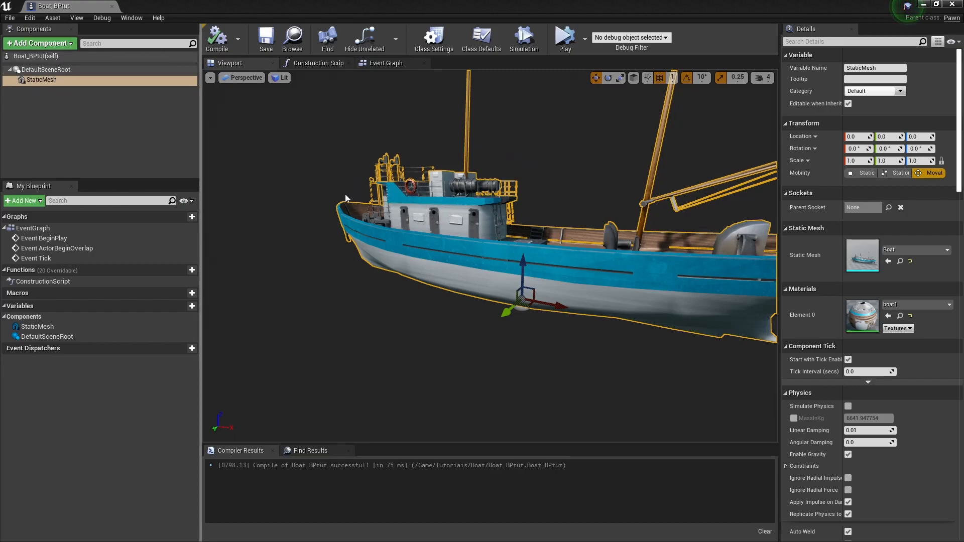
Add a Buoyancy component to Boat_BPtut, and compile and save the blueprint.
left_click(34, 44)
type("b")
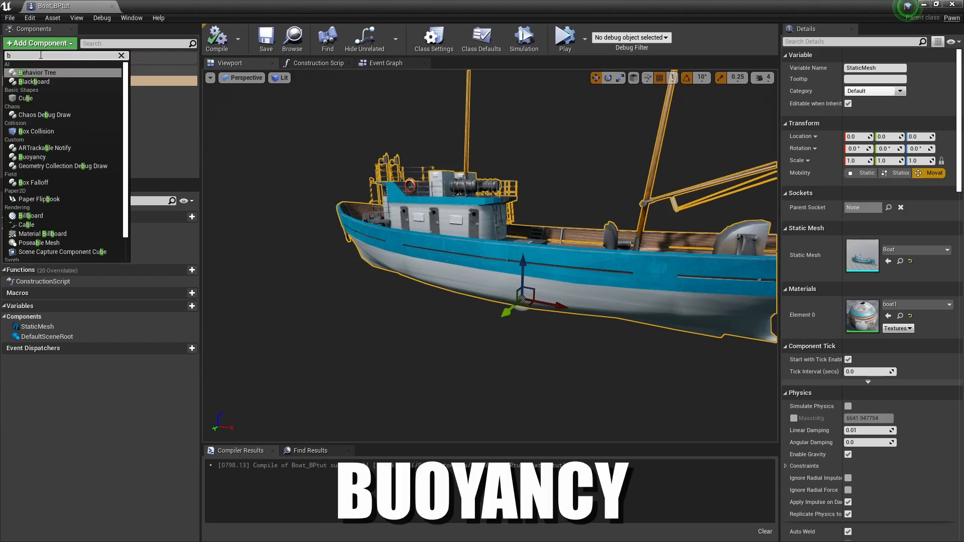
type("u")
left_click(37, 73)
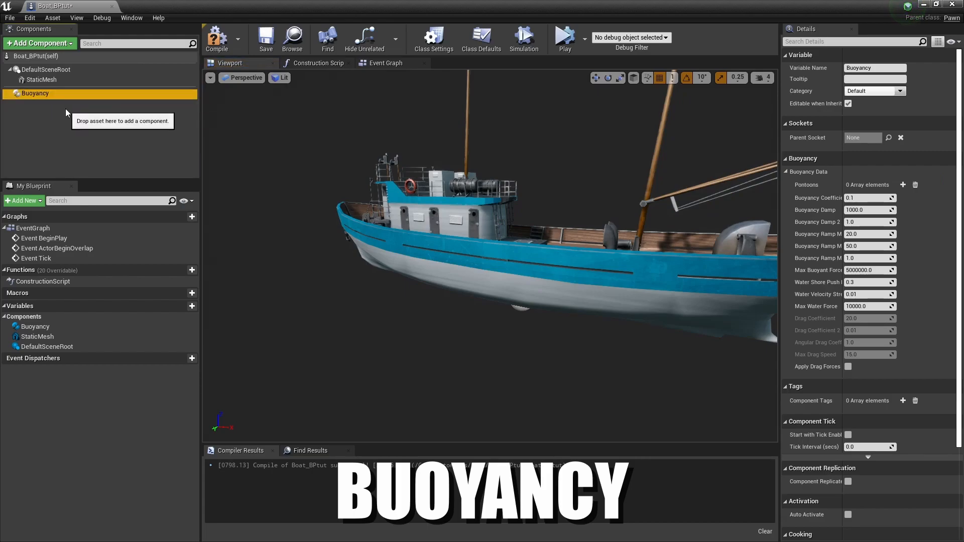
left_click(216, 37)
left_click(264, 37)
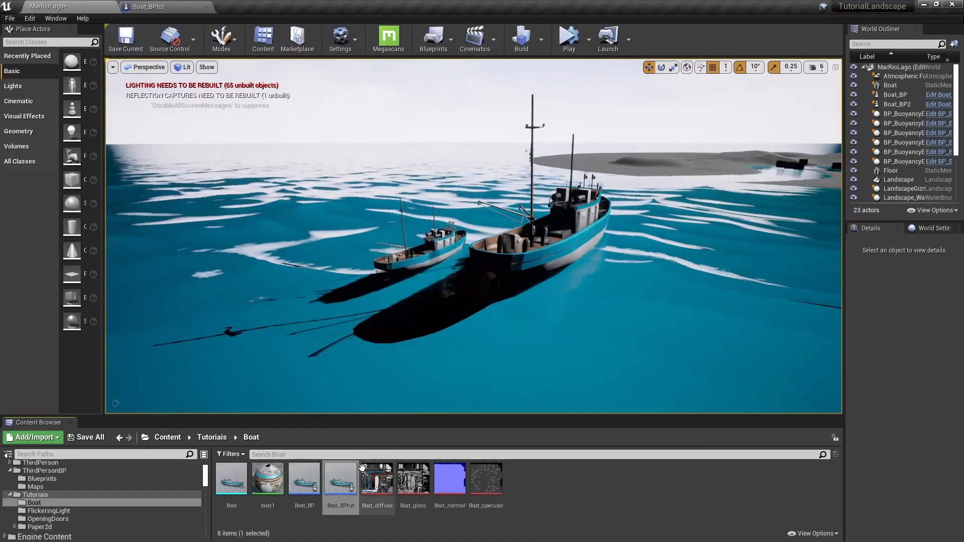
Place Boat_BPtut in the level on the water beside the two existing boats and run the simulation to test it.
left_click_drag(341, 477, 659, 284)
left_click_drag(663, 239, 673, 168)
left_click_drag(666, 201, 572, 364)
left_click_drag(580, 276, 660, 281)
mouse_move(619, 313)
right_mouse_down()
mouse_move(570, 322)
mouse_move(619, 313)
right_mouse_up()
key("d")
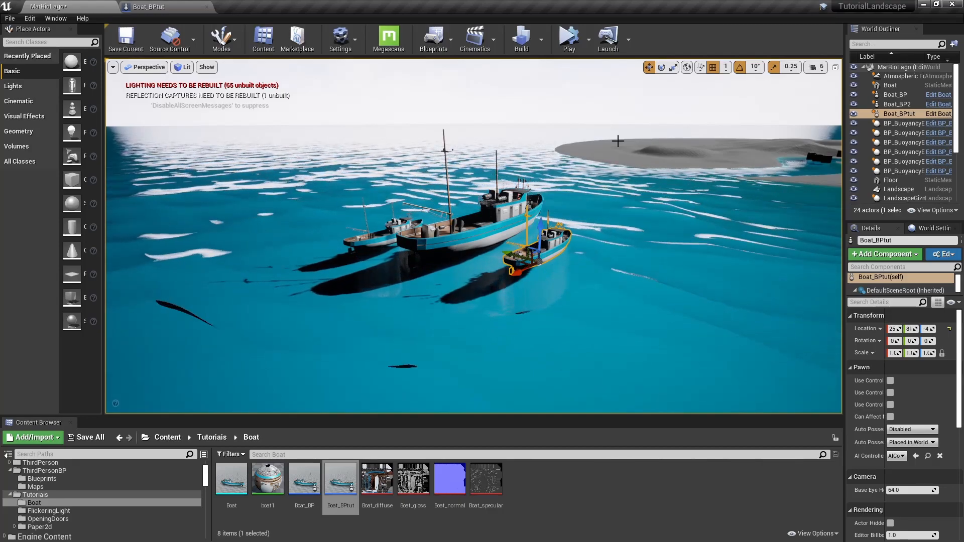
left_click(569, 37)
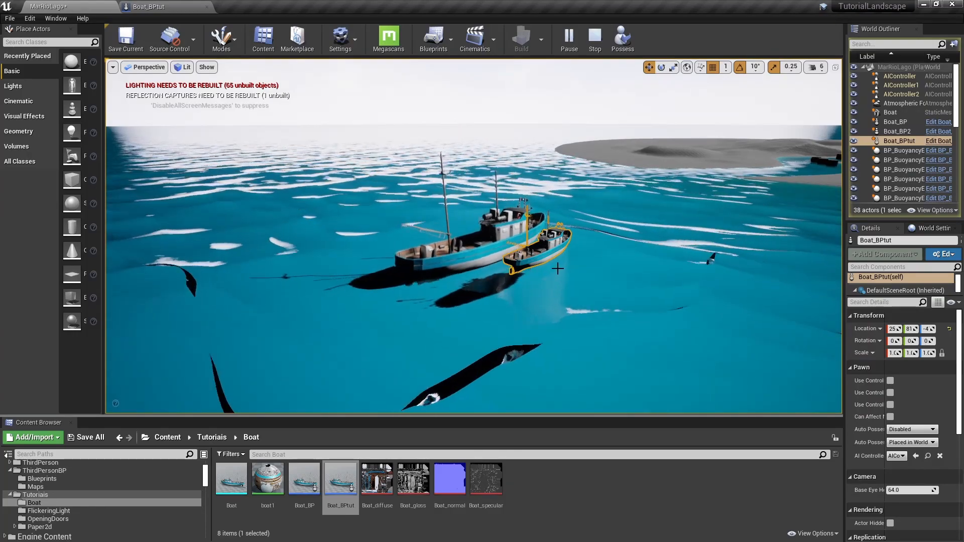
Enable Simulate Physics and a 100 kg mass override on Boat_BPtut's StaticMesh component, and compile and save the blueprint.
left_click(159, 8)
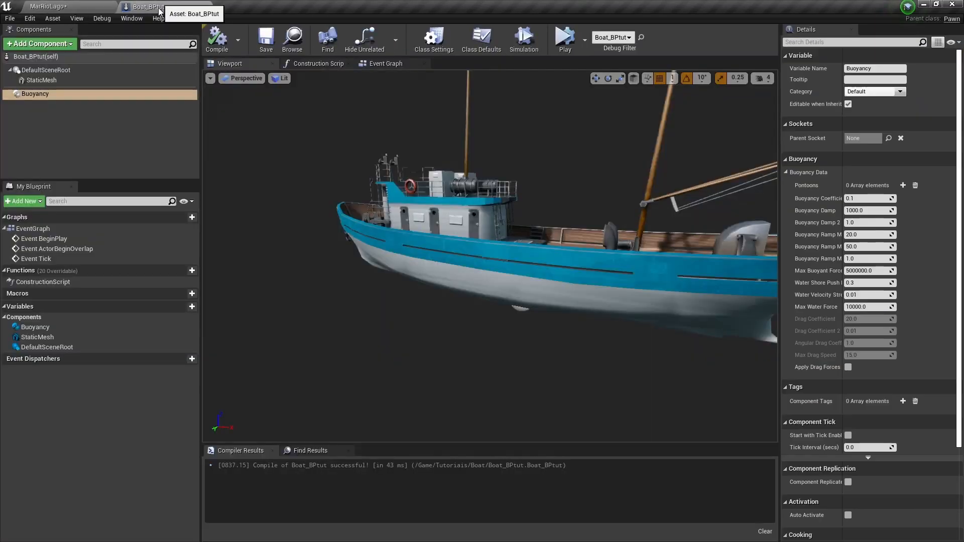
left_click(48, 81)
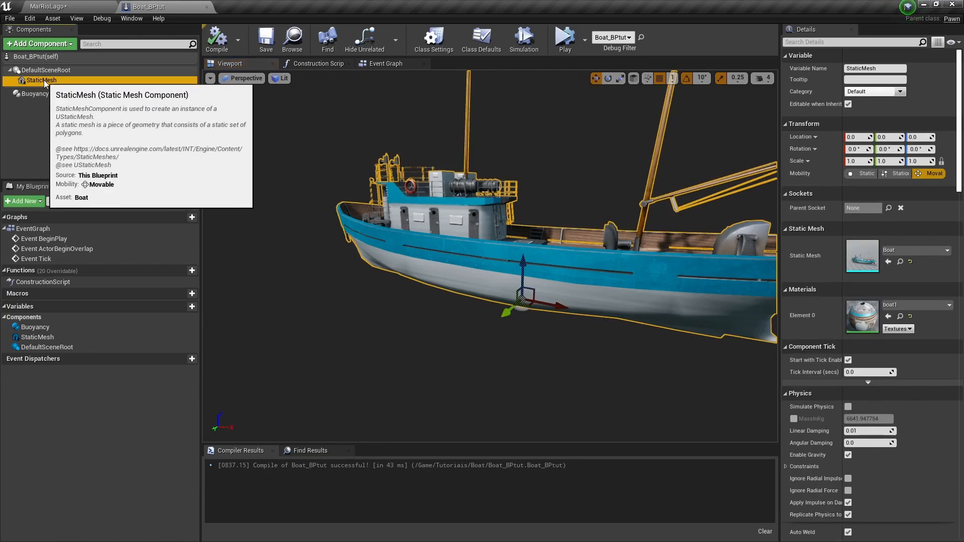
scroll(858, 387, "down", 1)
scroll(858, 390, "down", 1)
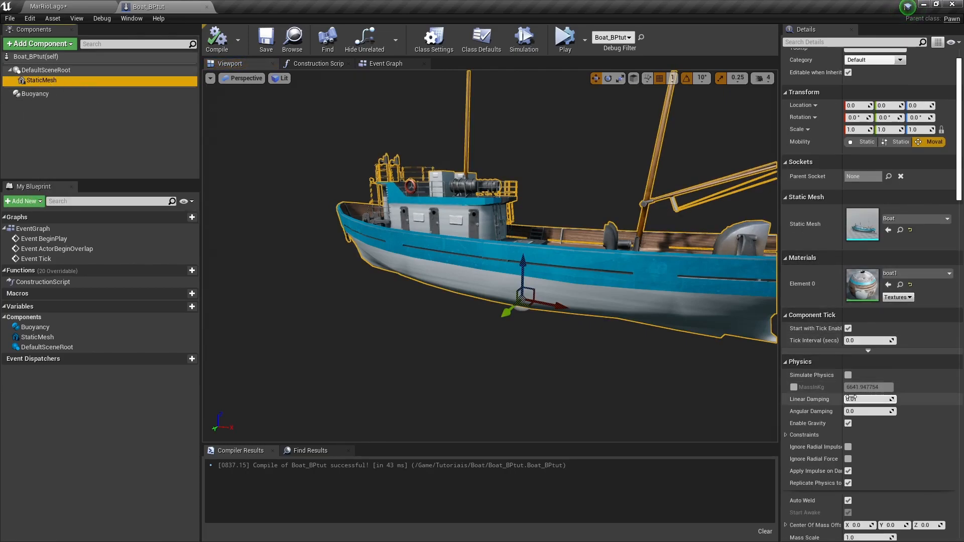
left_click(848, 376)
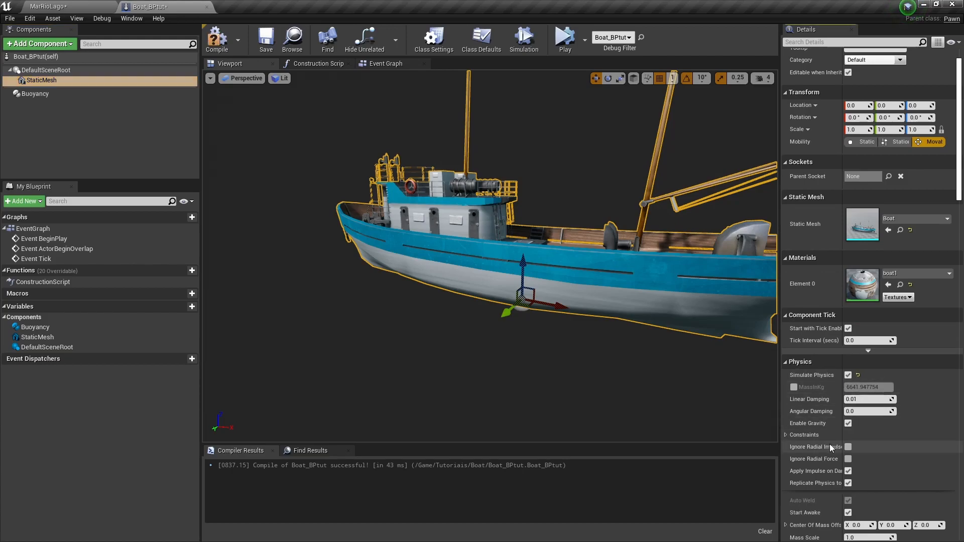
left_click(794, 387)
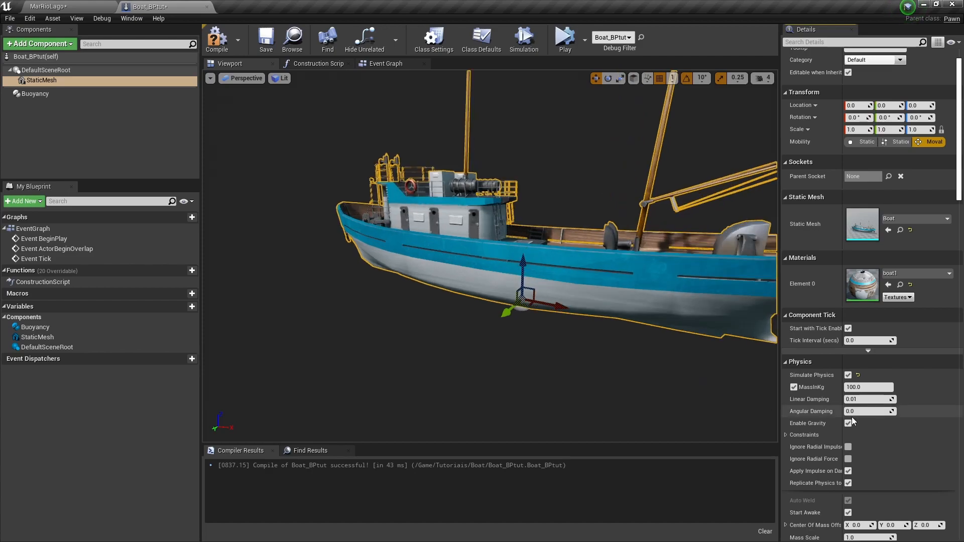
left_click(217, 37)
left_click(267, 38)
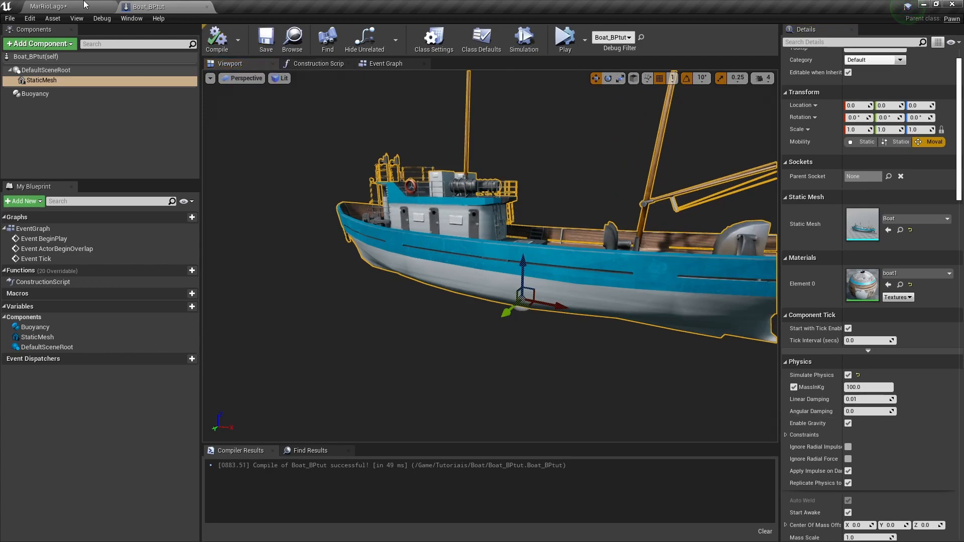
Simulate the MarRioLago level to test the physics-enabled boat in the water, and stop the simulation.
left_click(75, 6)
left_click(569, 38)
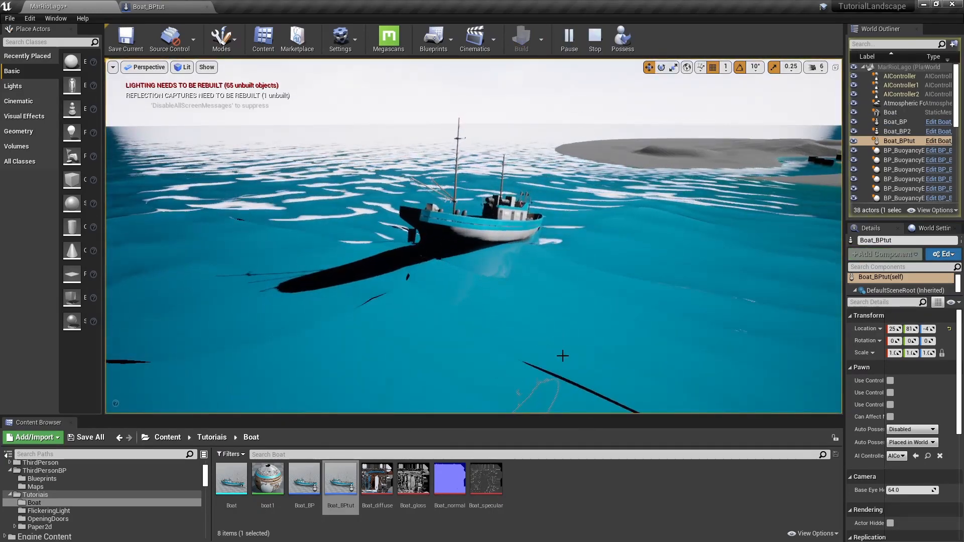
left_click(593, 45)
Make StaticMesh the root component of the Boat_BPtut blueprint, replacing DefaultSceneRoot.
left_click(142, 6)
mouse_move(377, 276)
right_mouse_down()
mouse_move(402, 297)
mouse_move(381, 277)
right_mouse_up()
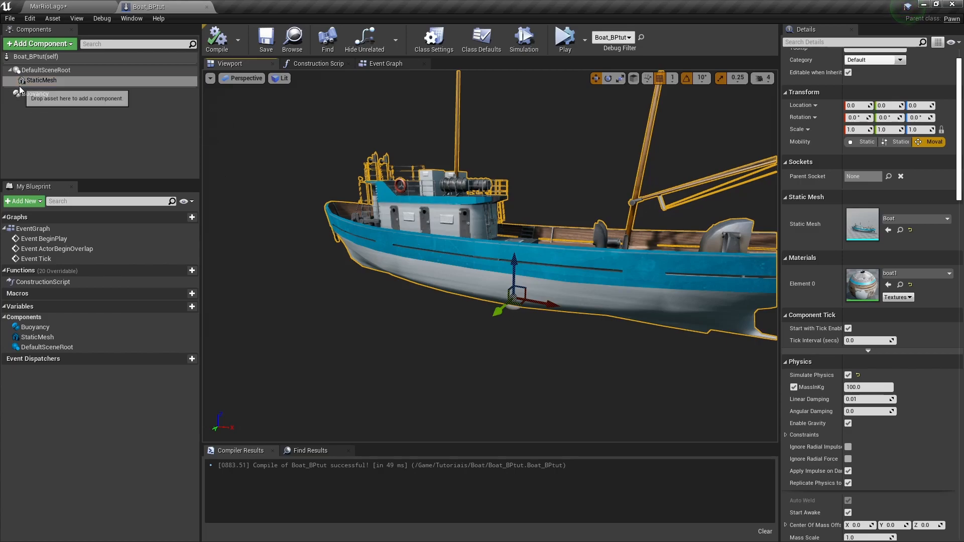
left_click(40, 93)
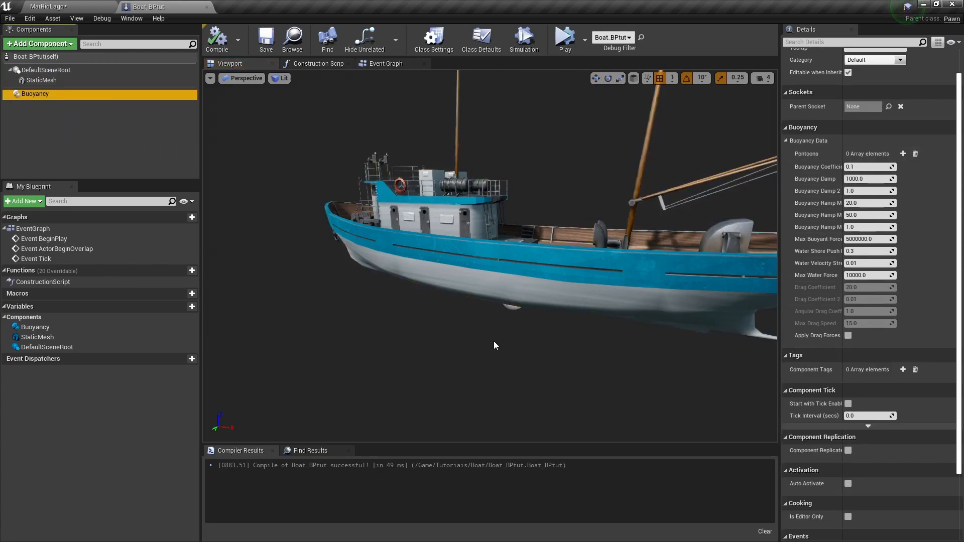
right_click_drag(485, 285, 507, 233)
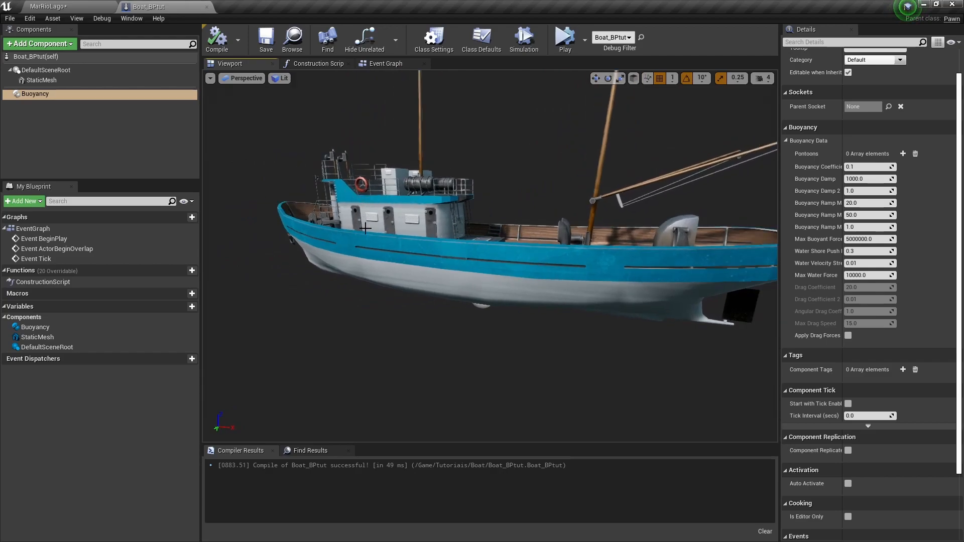
left_click(57, 88)
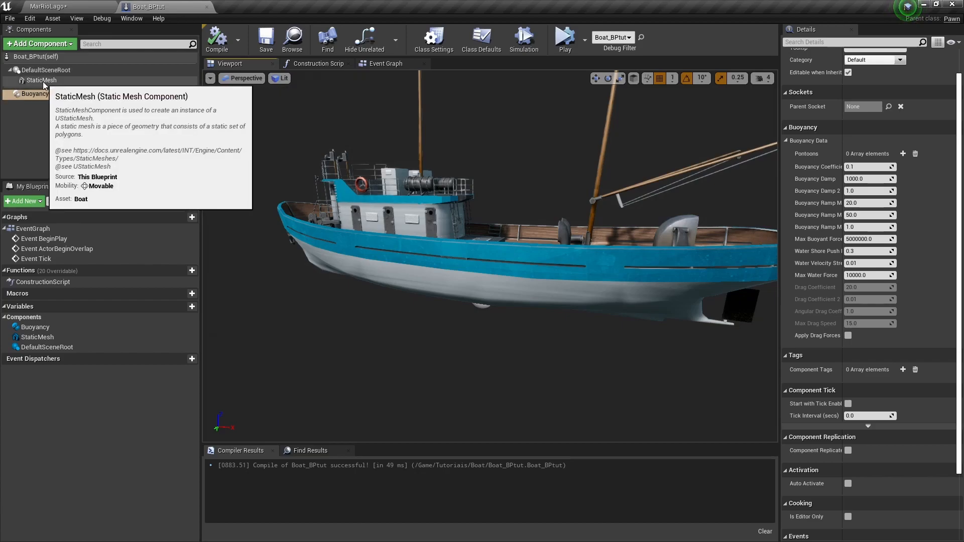
left_click_drag(44, 80, 45, 72)
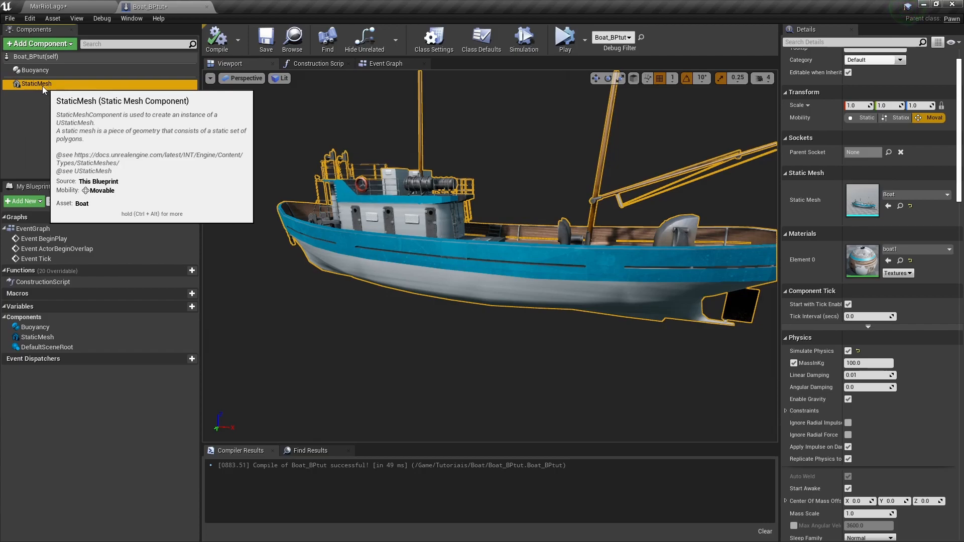
Add four pontoon elements to the Buoyancy component's Buoyancy Data and expand the settings of each one.
left_click(33, 71)
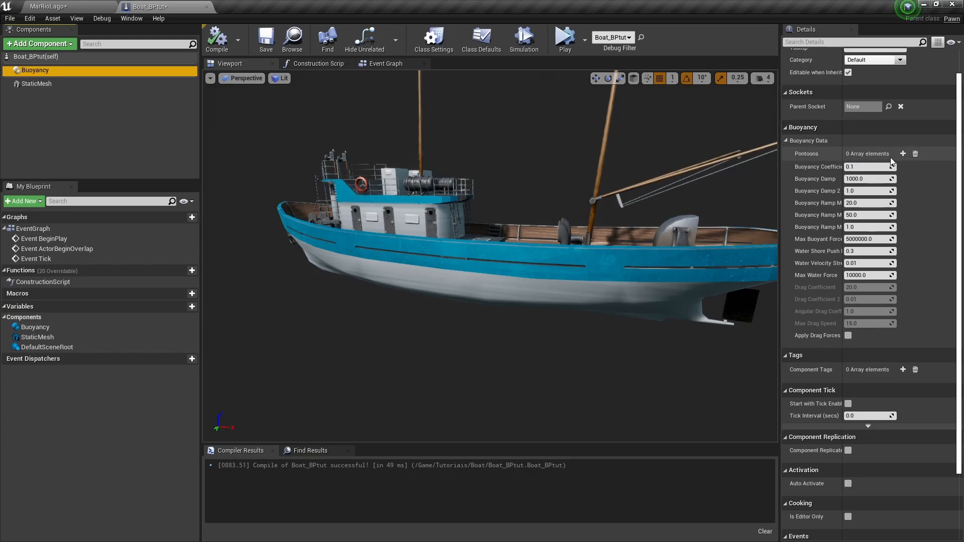
left_click(903, 154)
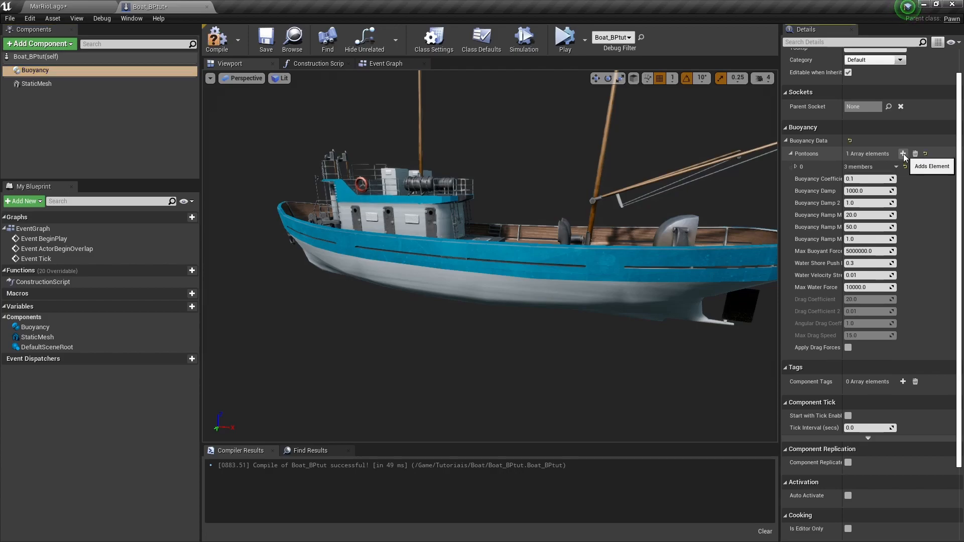
left_click(903, 154)
left_click(903, 154)
left_click(904, 154)
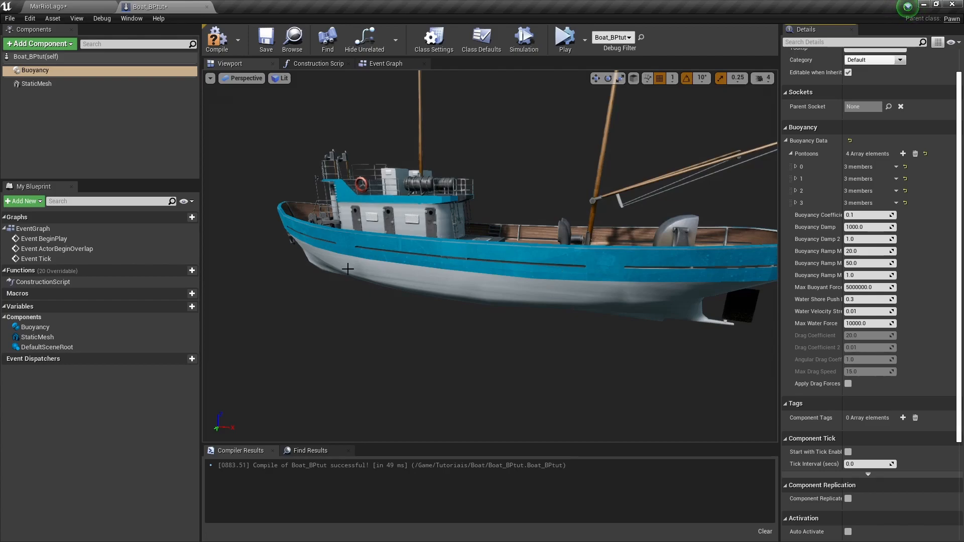
left_click_drag(589, 279, 633, 287)
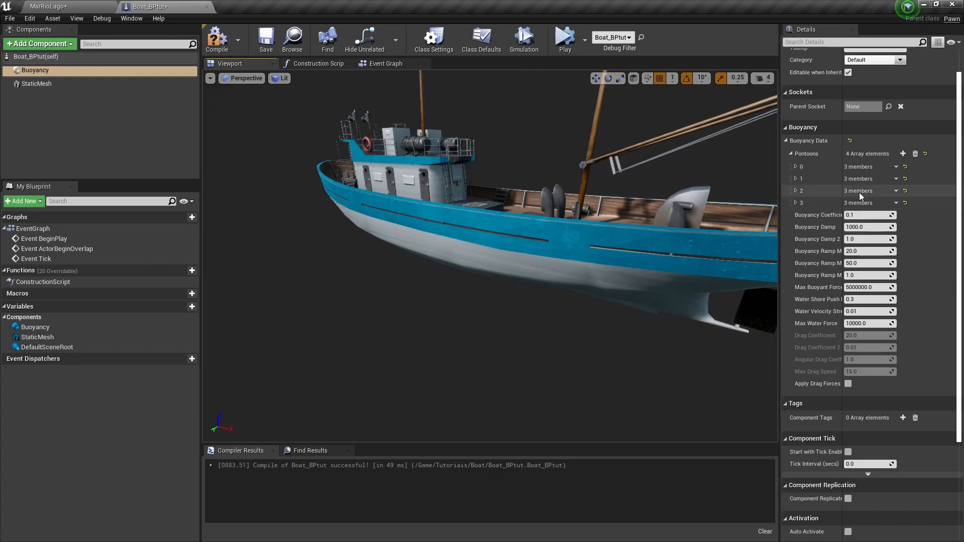
left_click(799, 167)
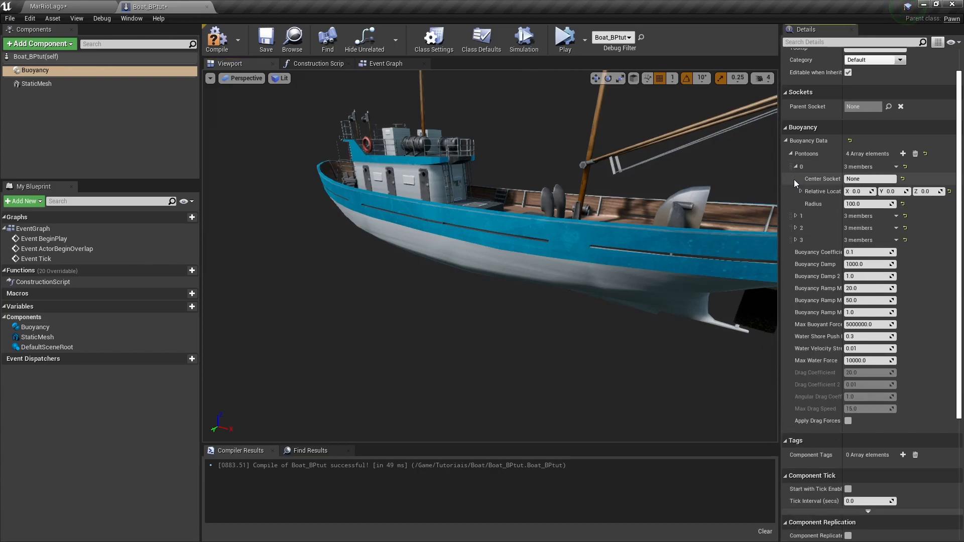
left_click(796, 216)
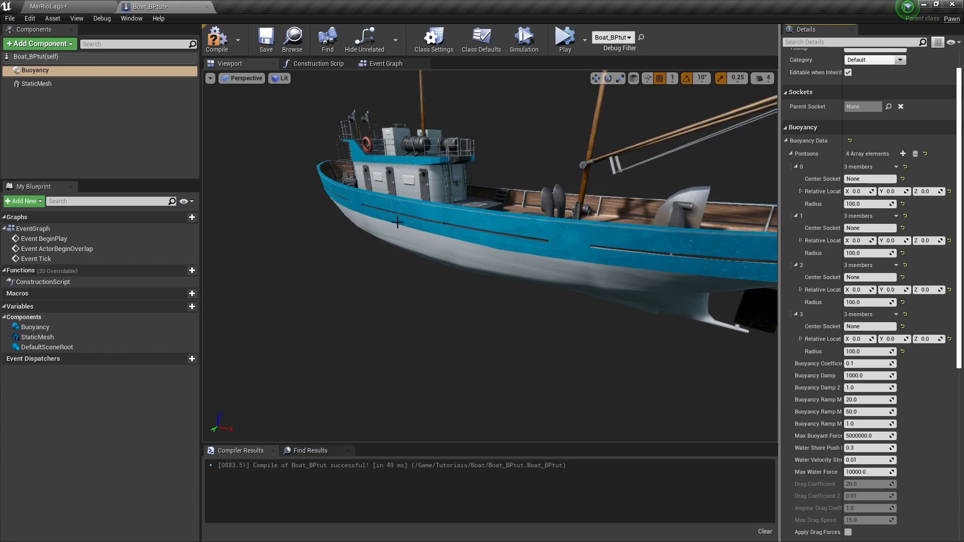
Add an Arrow component to the boat as a position marker for a pontoon.
mouse_move(419, 196)
right_mouse_down()
mouse_move(464, 234)
mouse_move(442, 203)
mouse_move(452, 241)
mouse_move(418, 197)
right_mouse_up()
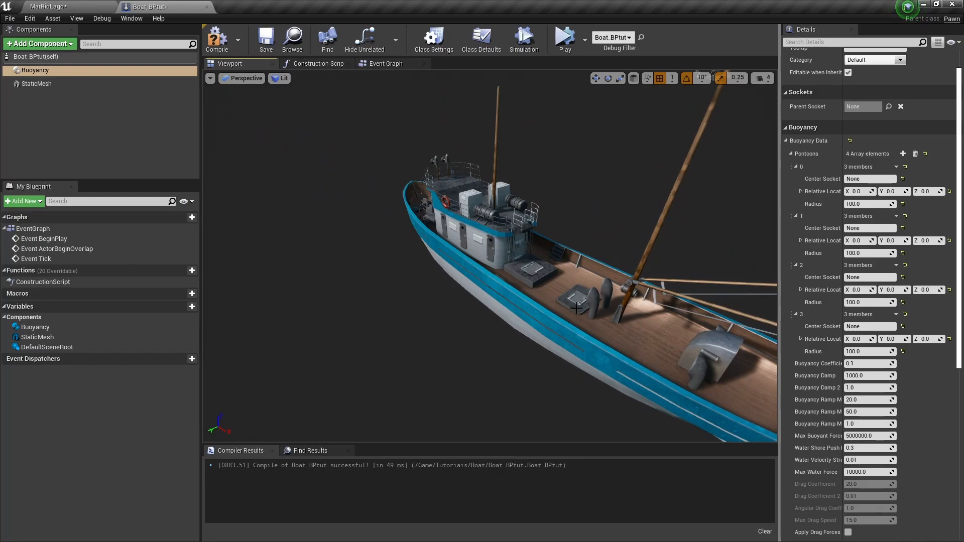
left_click(45, 44)
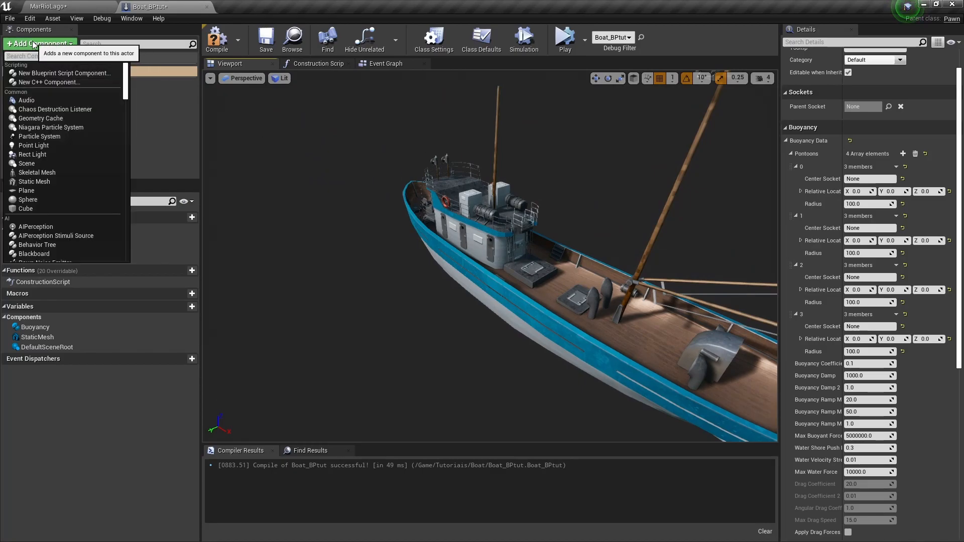
type("arro")
key("Return")
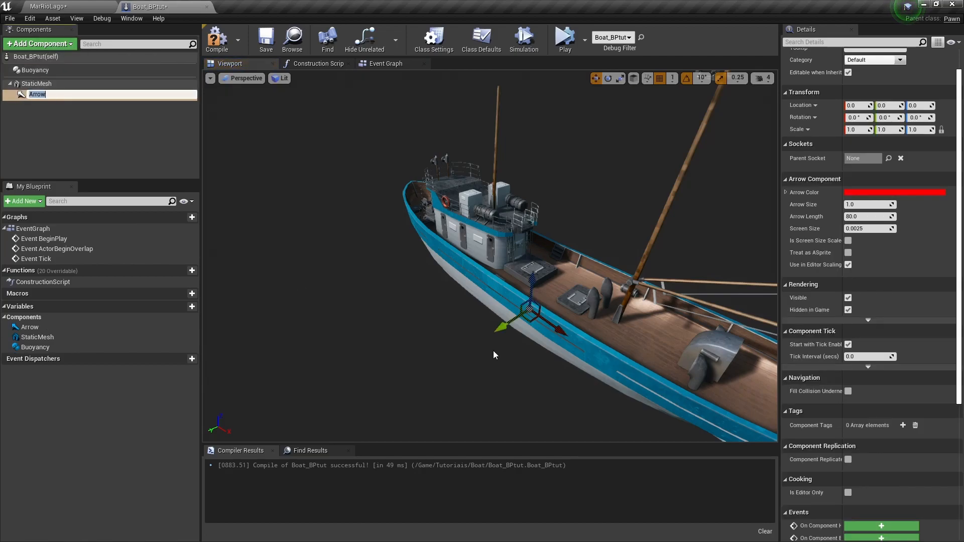
Move the arrow to one side of the boat's stern, at about X 471, Y 89, Z 105.
scroll(548, 305, "down", 2)
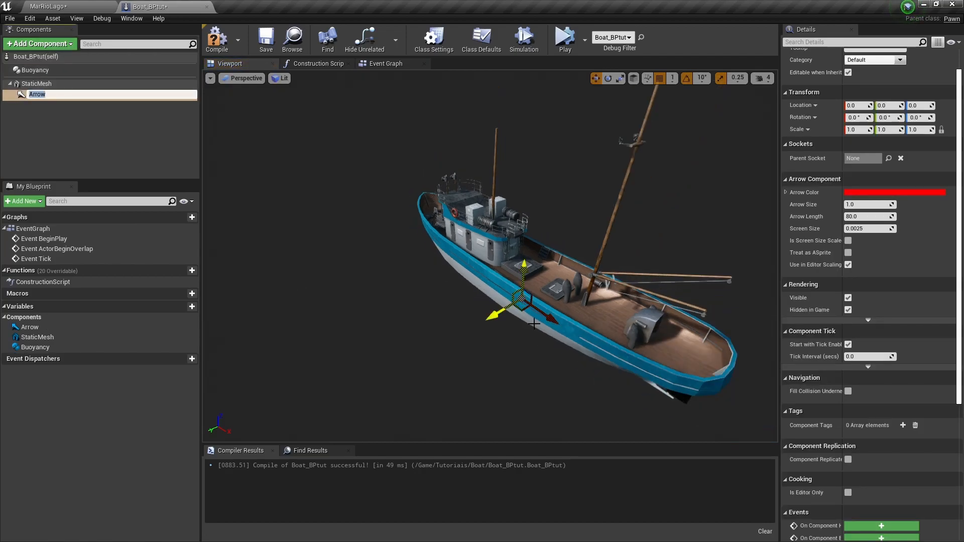
scroll(540, 327, "up", 1)
left_click_drag(557, 327, 707, 426)
right_click_drag(707, 426, 603, 346)
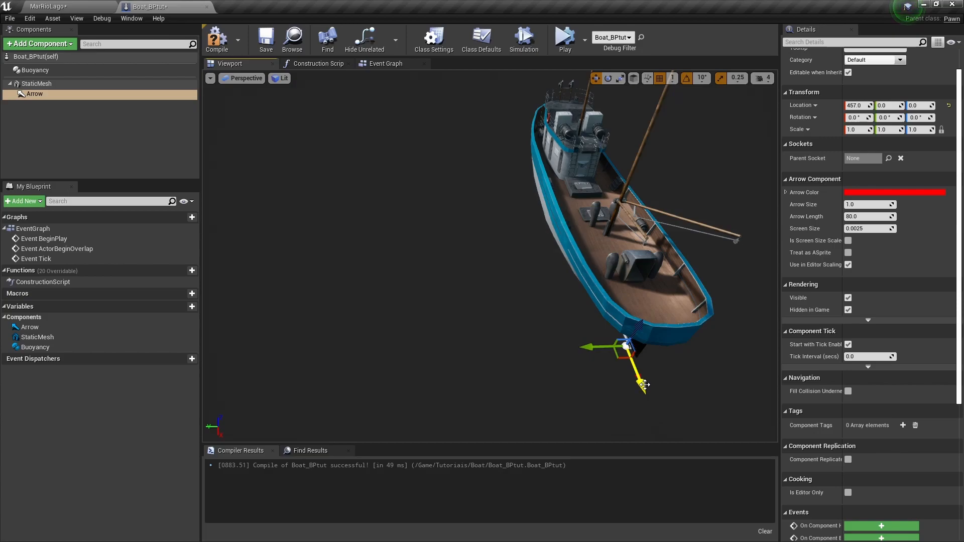
left_click_drag(602, 354, 546, 360)
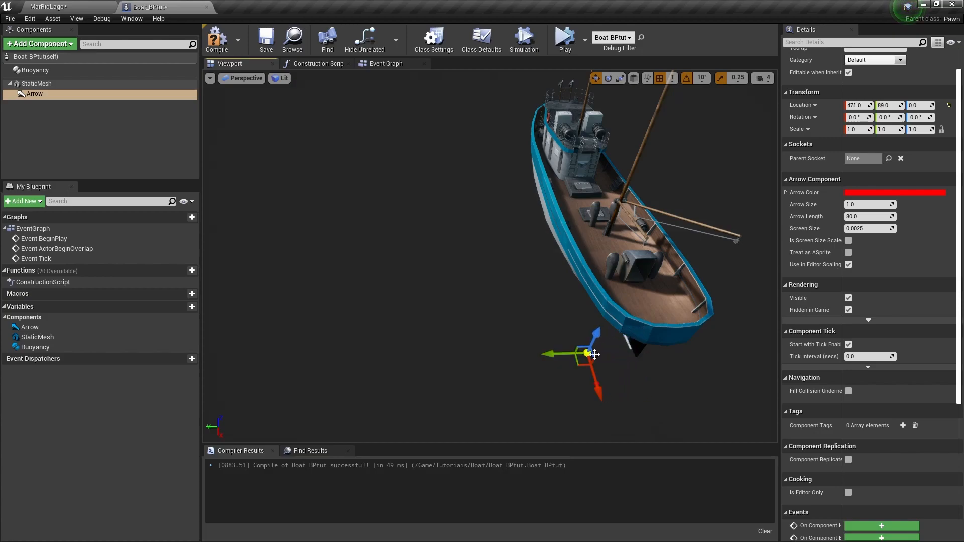
right_click_drag(590, 355, 622, 354)
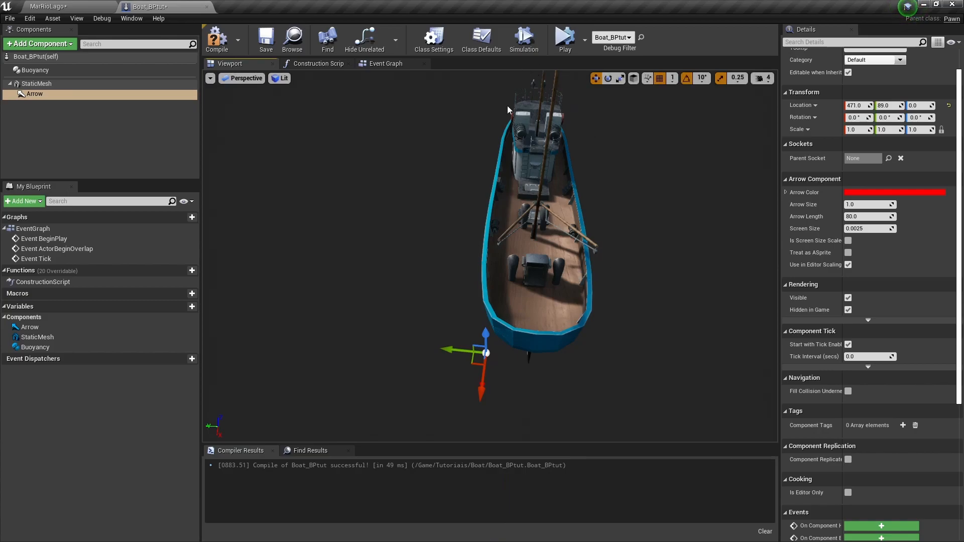
right_click_drag(453, 274, 499, 336)
left_click_drag(558, 268, 556, 135)
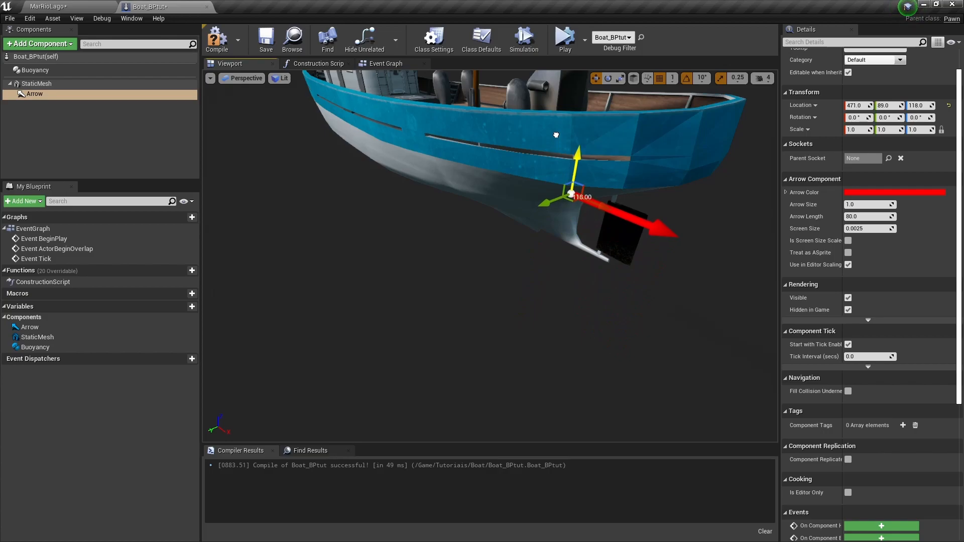
right_click_drag(530, 194, 547, 187)
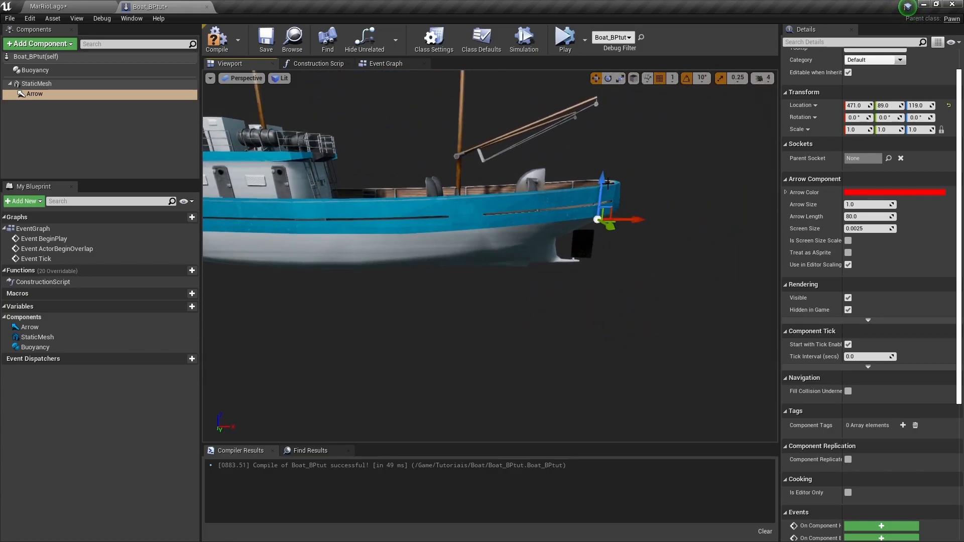
right_click_drag(517, 267, 490, 256)
right_click_drag(302, 261, 357, 275)
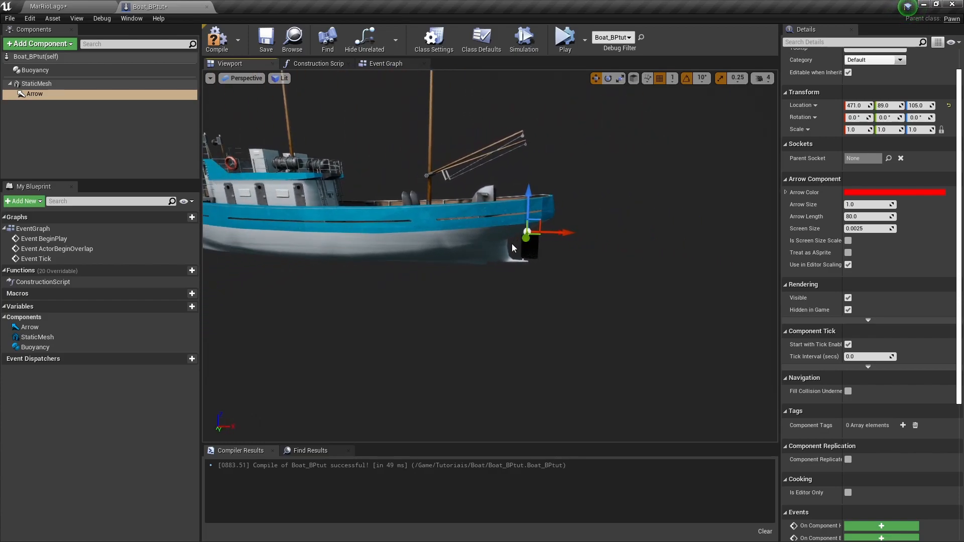
Duplicate the arrow to the opposite side of the stern, and duplicate both stern arrows to the bow at about X -511.
right_click_drag(535, 226, 465, 255)
left_click_drag(360, 249, 375, 248, "alt")
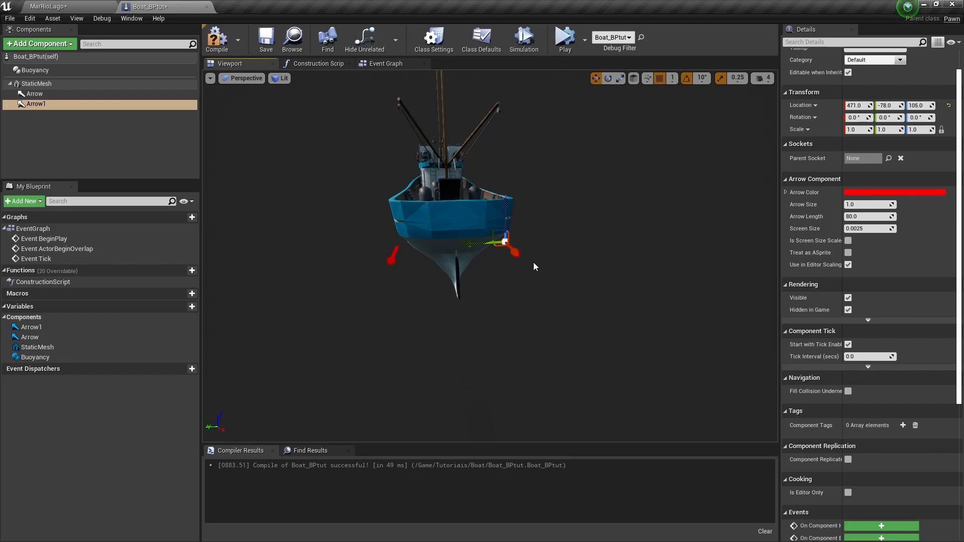
left_click(396, 253)
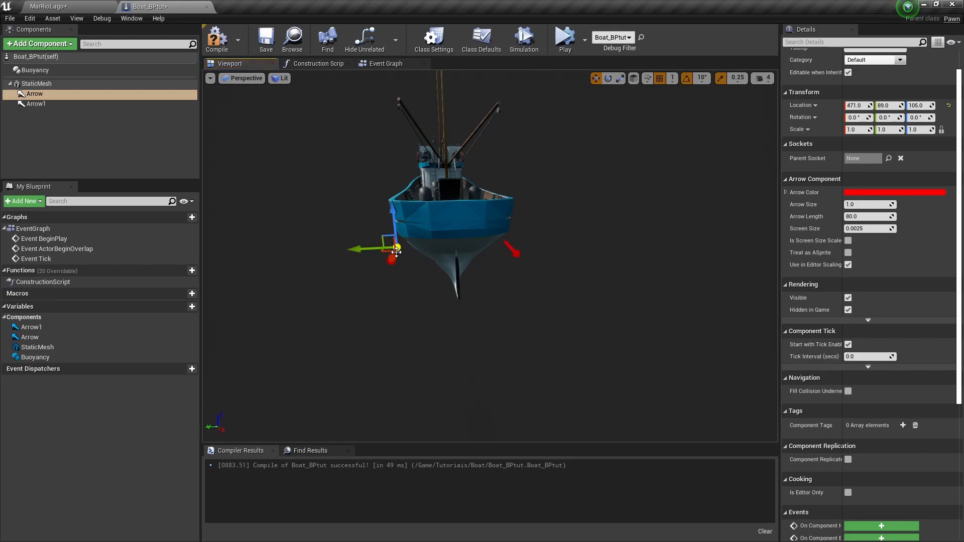
left_click(513, 250, "ctrl")
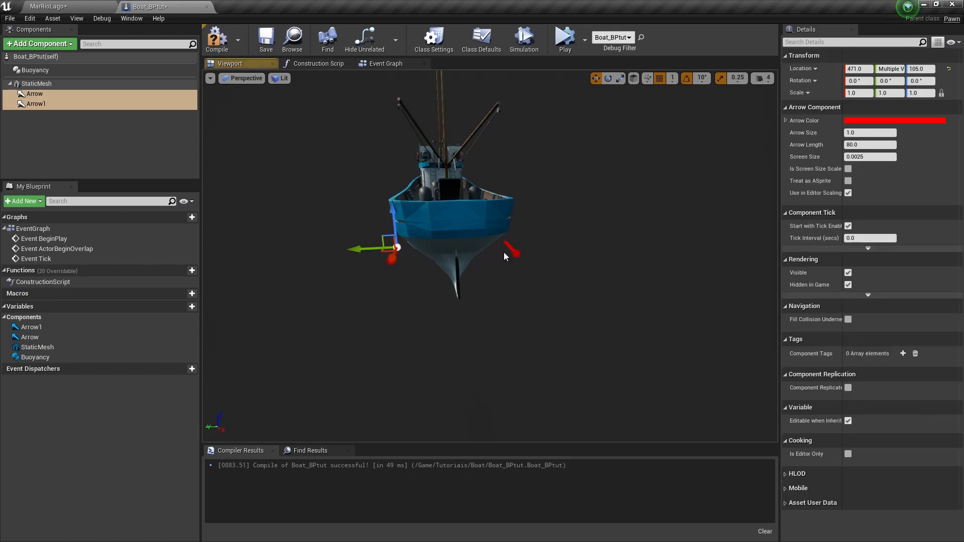
left_click(417, 235)
key("ctrl+w")
left_click_drag(400, 258, 295, 295, "alt")
key("ctrl+w")
left_click_drag(641, 292, 217, 246)
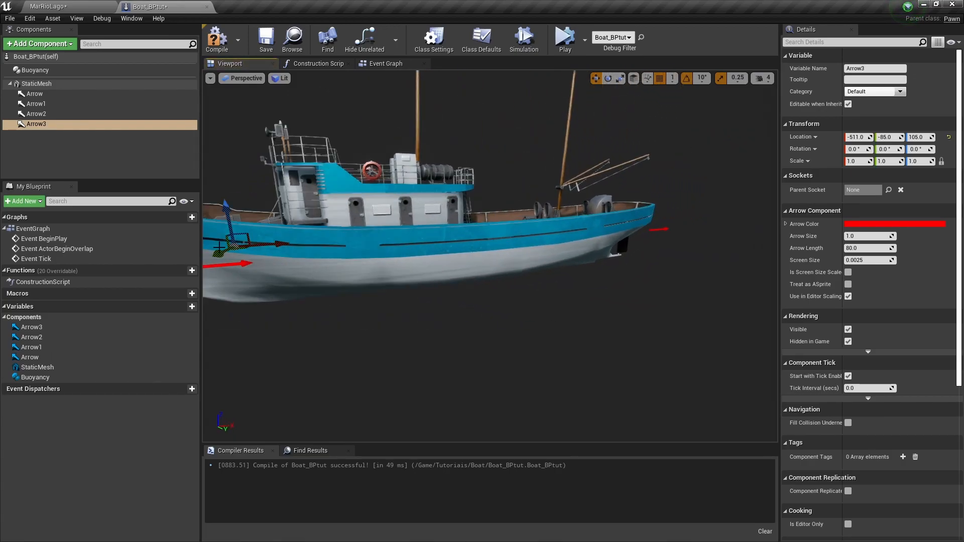
Copy Arrow2's location (-511, 89, 105) into the Relative Location of pontoon 0 in the Buoyancy component.
scroll(286, 272, "down", 4)
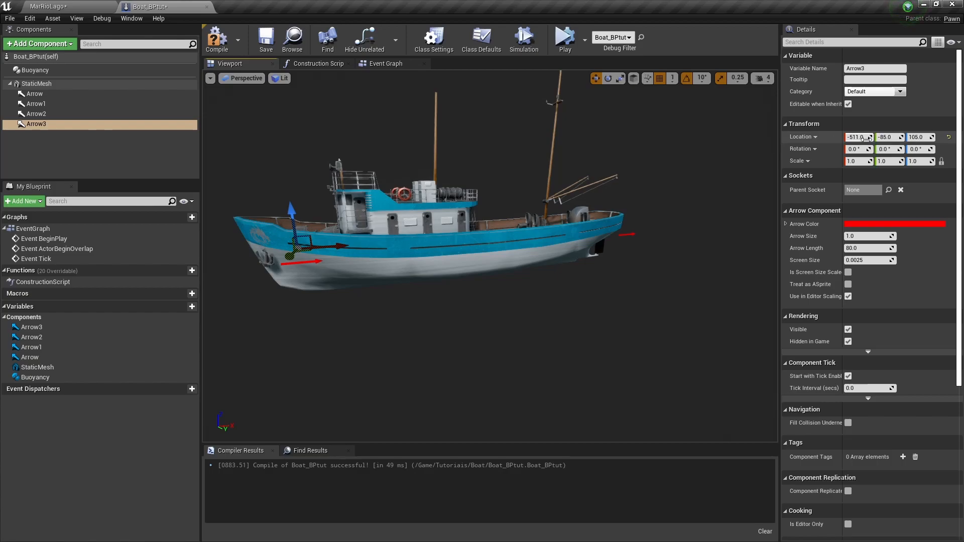
key("f")
left_click_drag(587, 185, 401, 195)
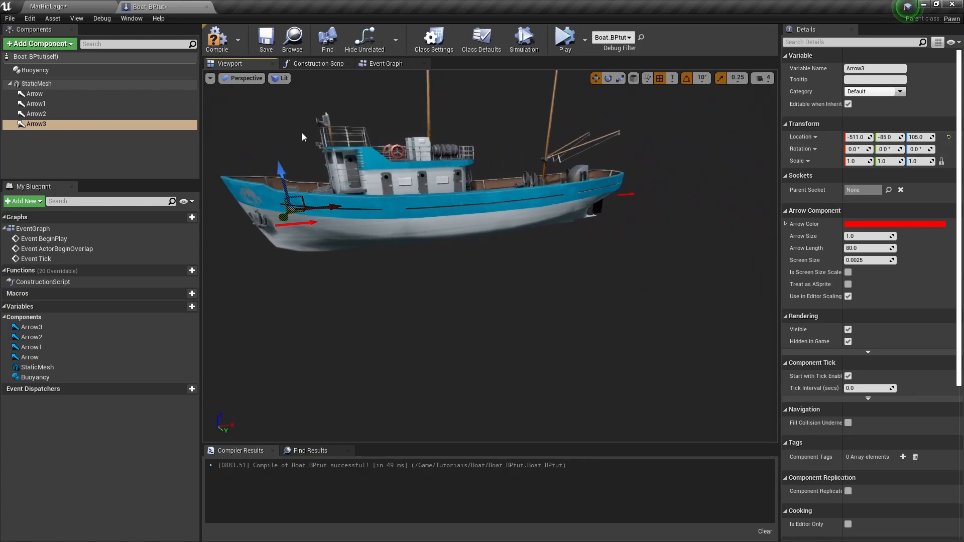
left_click_drag(295, 222, 379, 201)
left_click(374, 191)
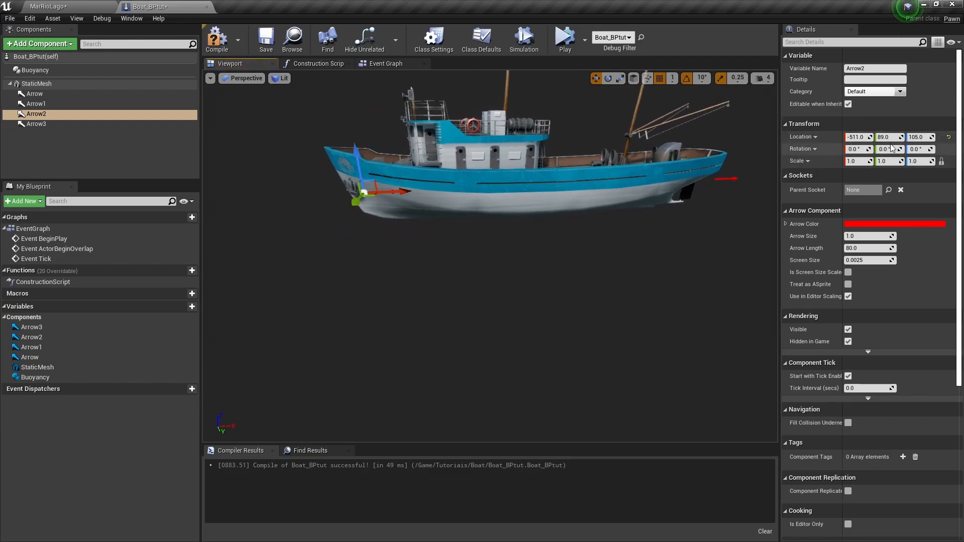
right_click(802, 140)
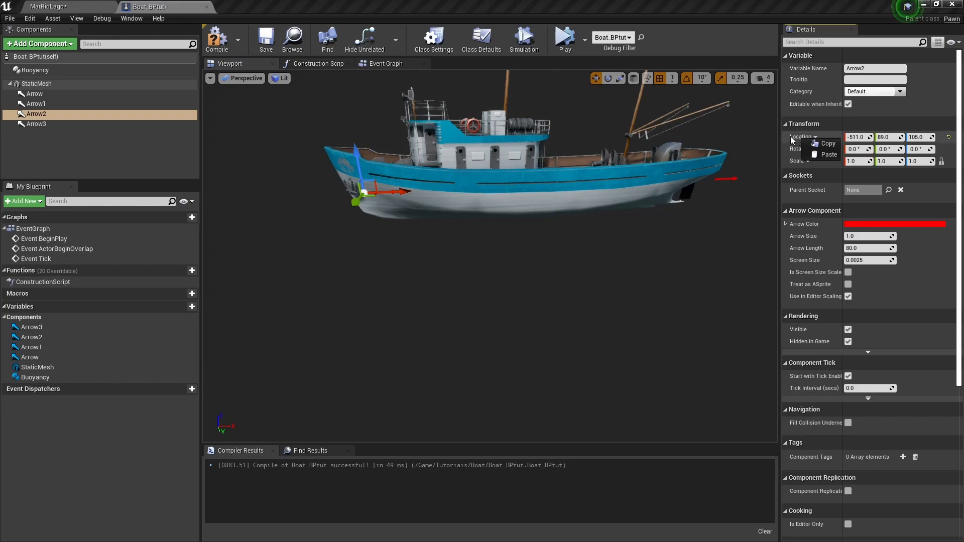
left_click(827, 144)
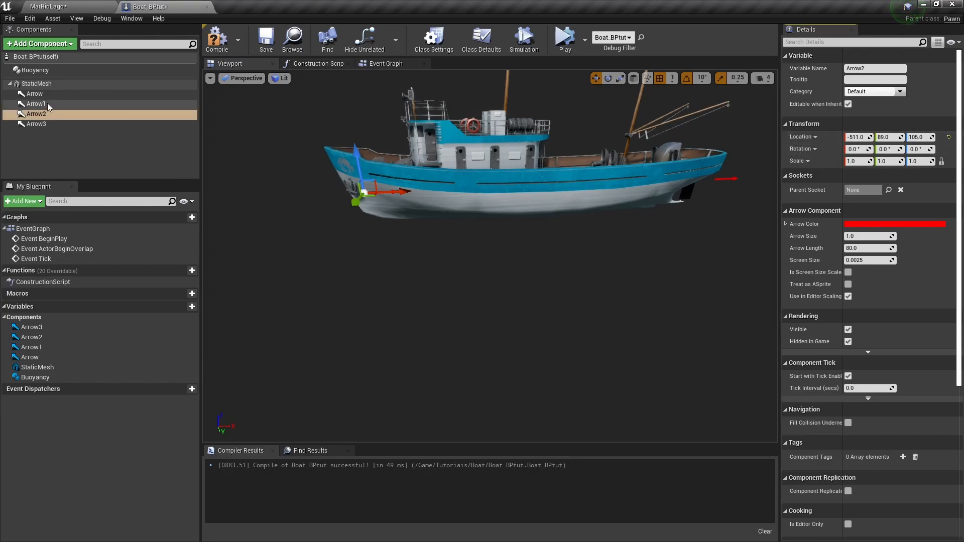
left_click(38, 71)
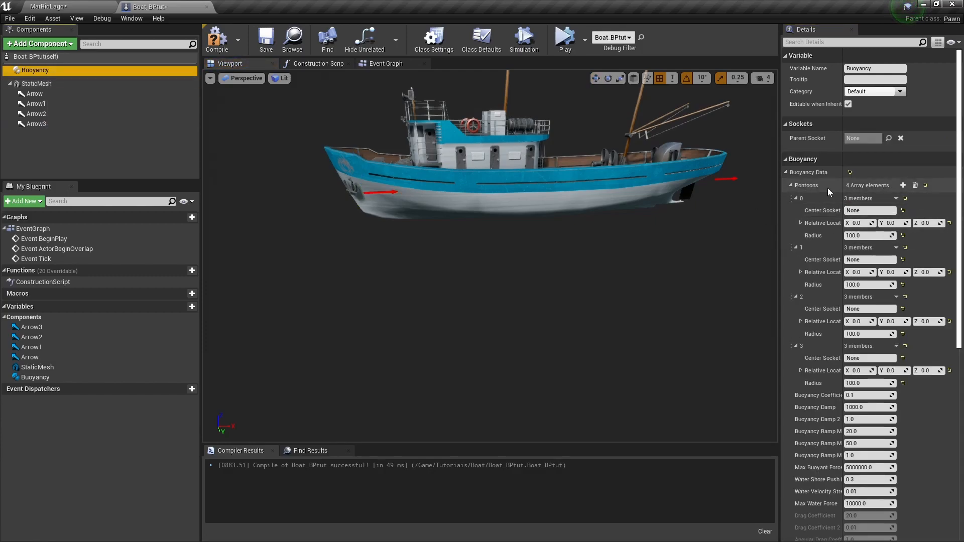
right_click(826, 226)
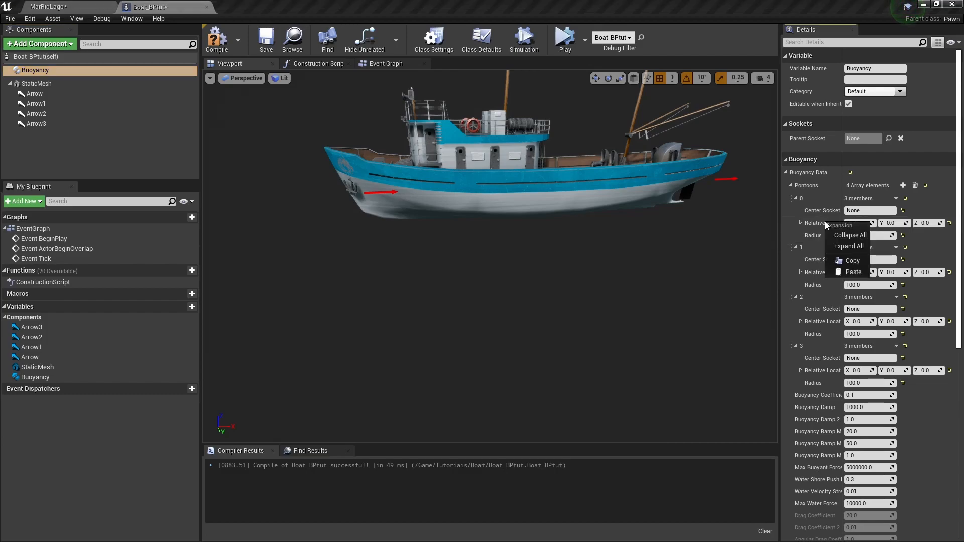
left_click(853, 272)
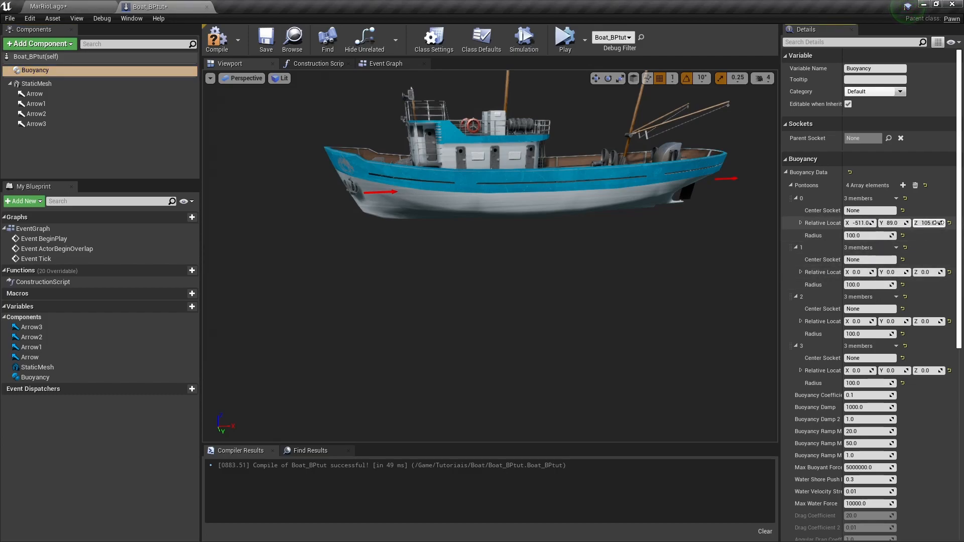
Copy the location of bow arrow Arrow3 (-511, -85, 105) into the Relative Location of pontoon 1 in the Buoyancy component.
key("a")
right_click_drag(471, 240, 638, 239)
right_click_drag(463, 212, 513, 212)
key("w")
left_click(536, 199)
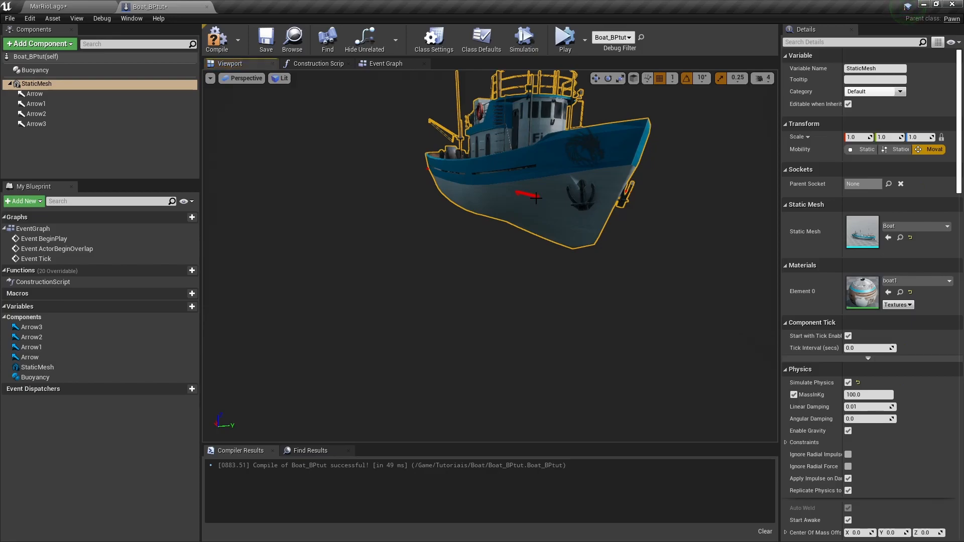
left_click(536, 196)
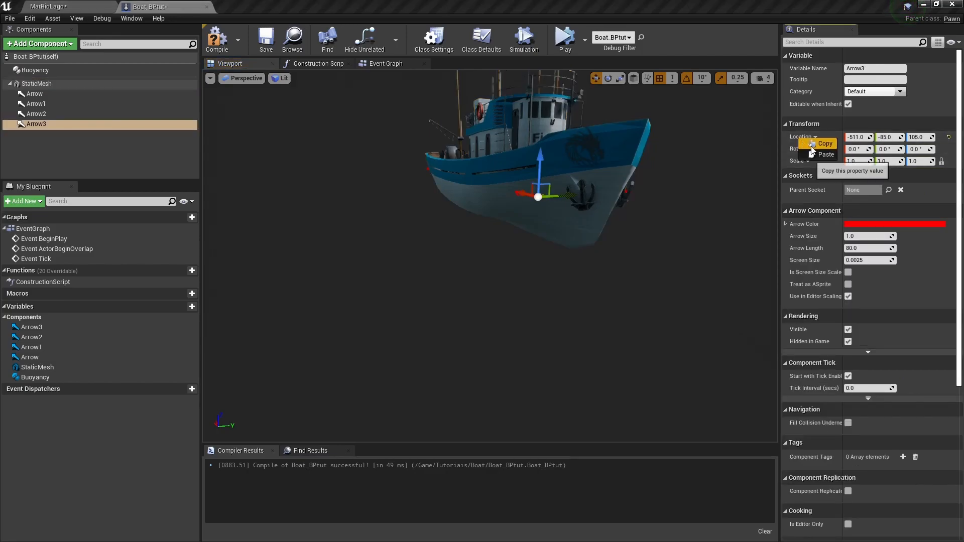
left_click(64, 73)
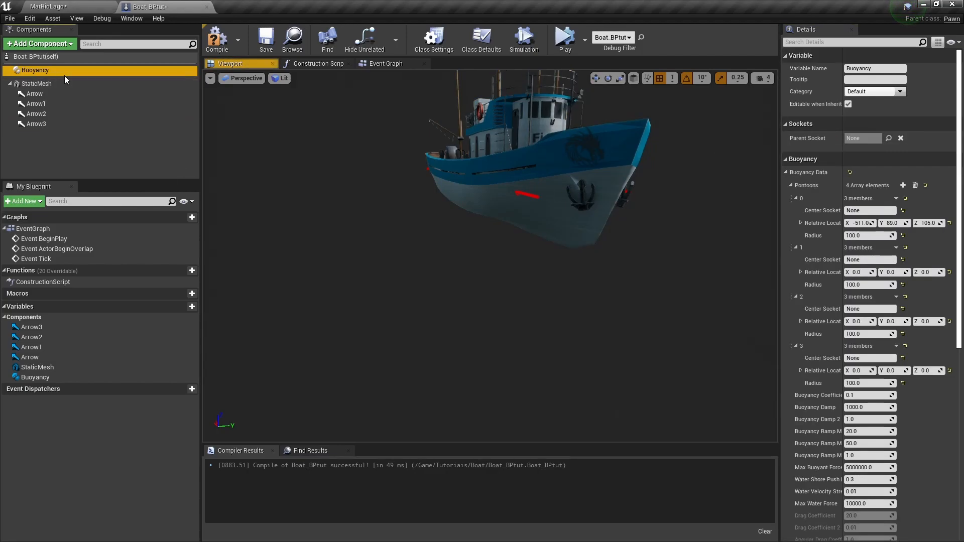
right_click(863, 272)
left_click(887, 323)
Copy the location of stern arrow Arrow1 (471, -78, 105) into the Relative Location of pontoon 2 in the Buoyancy component.
right_click_drag(365, 213, 365, 213)
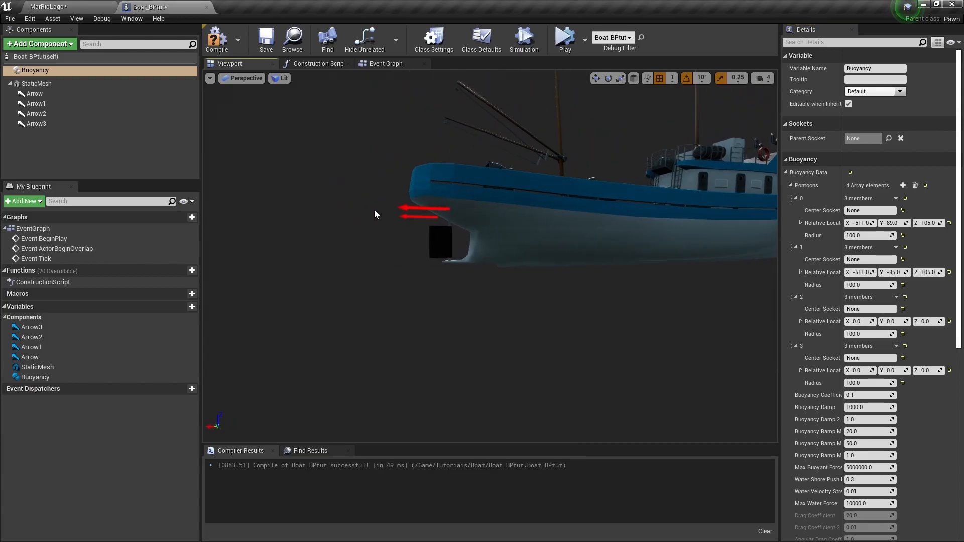
left_click(426, 208)
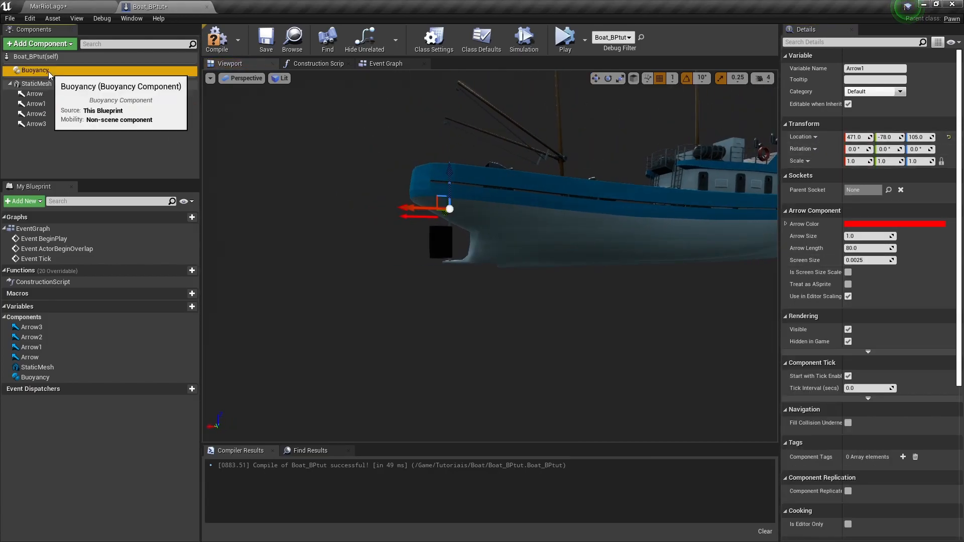
left_click(49, 72)
right_click(862, 321)
left_click(886, 371)
Copy the other stern arrow's location (471, 89, 105) into the Relative Location of pontoon 3 in the Buoyancy component.
left_click(33, 127)
right_click_drag(506, 257, 506, 257)
left_click(495, 204)
left_click(61, 72)
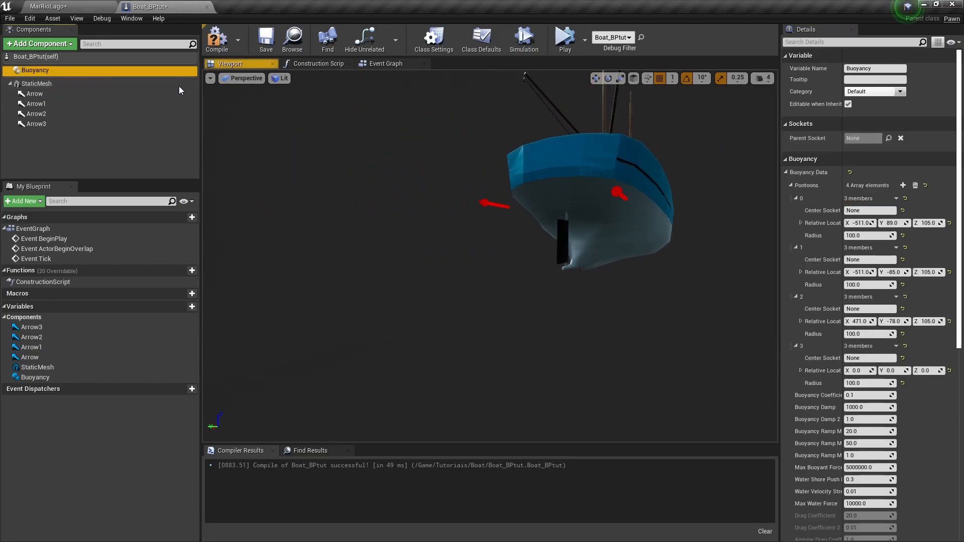
right_click(860, 371)
left_click(885, 420)
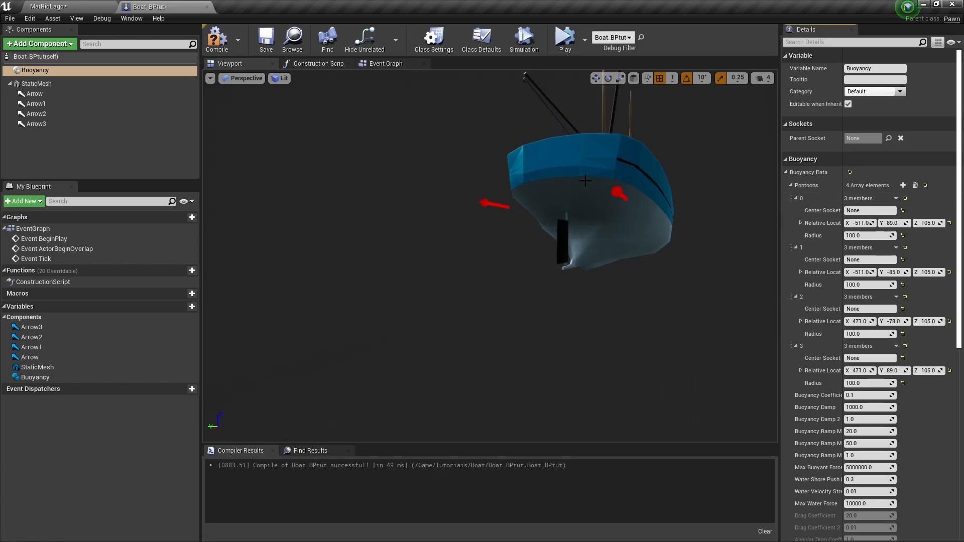
Compile and save the Boat_BPtut blueprint, and return to the MarRioLago level.
key("F7")
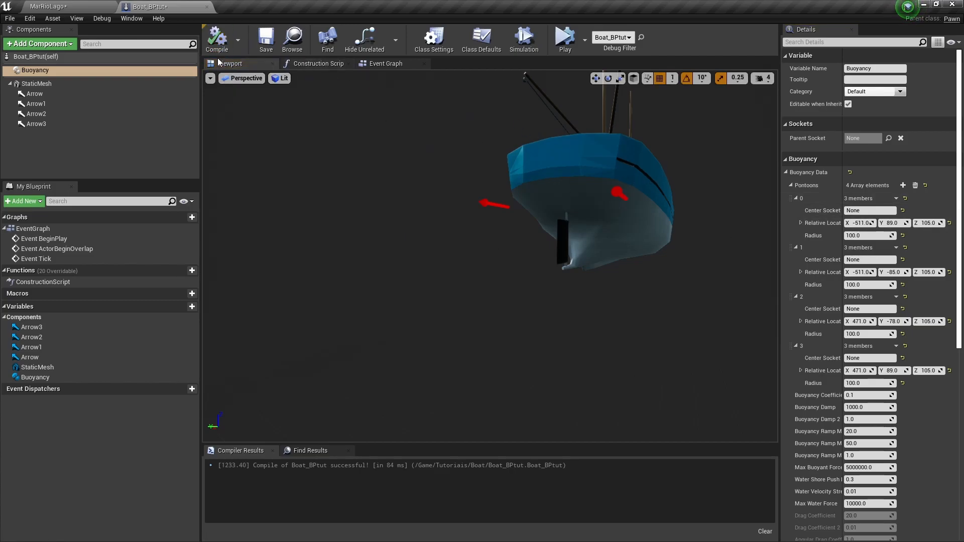
key("ctrl+s")
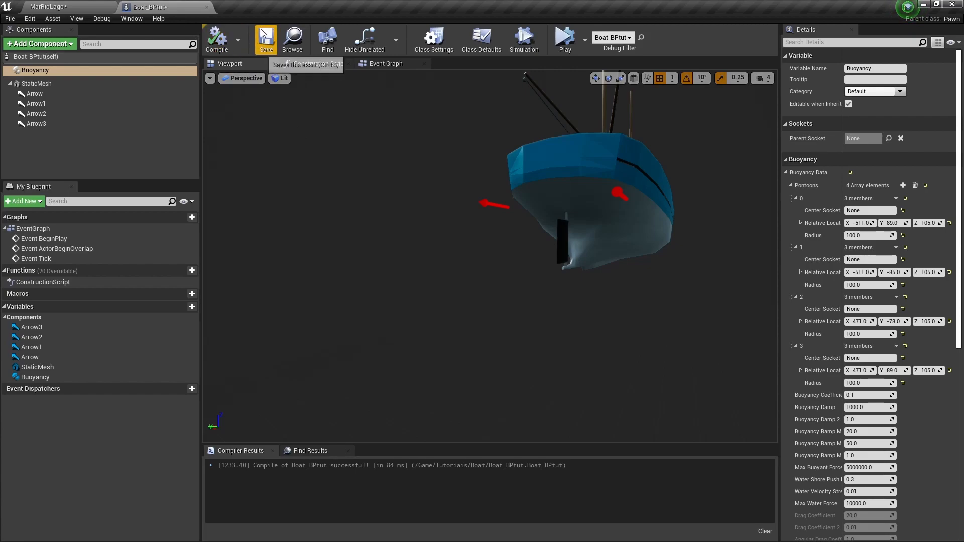
left_click(69, 4)
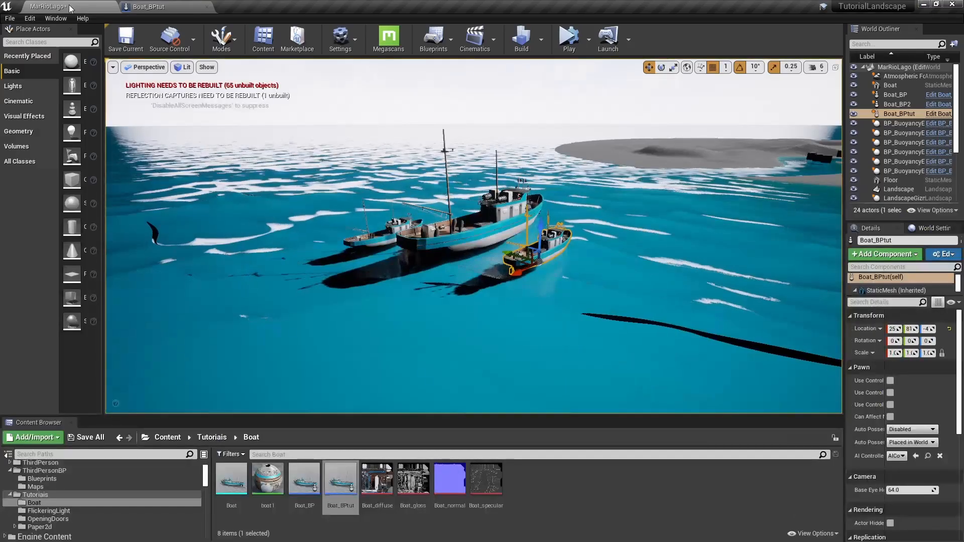
Run the level simulation to check how the Boat_BPtut boat floats on the ocean, and stop it.
left_click(569, 38)
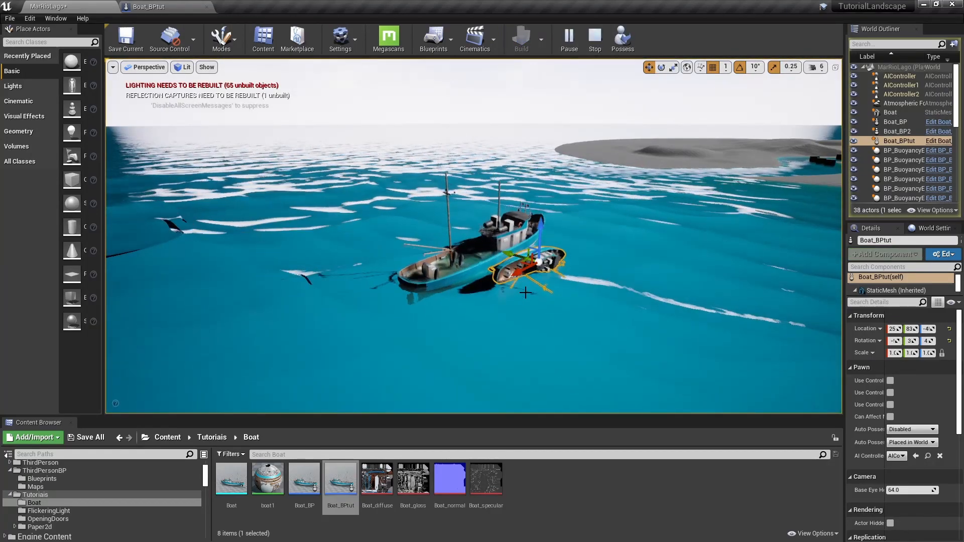
key("w")
right_click_drag(546, 284, 546, 297)
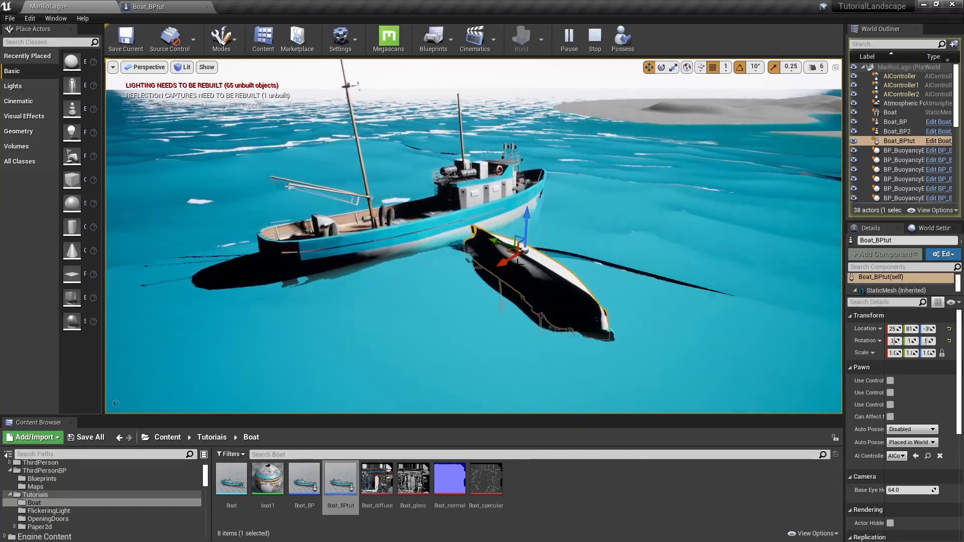
key("Escape")
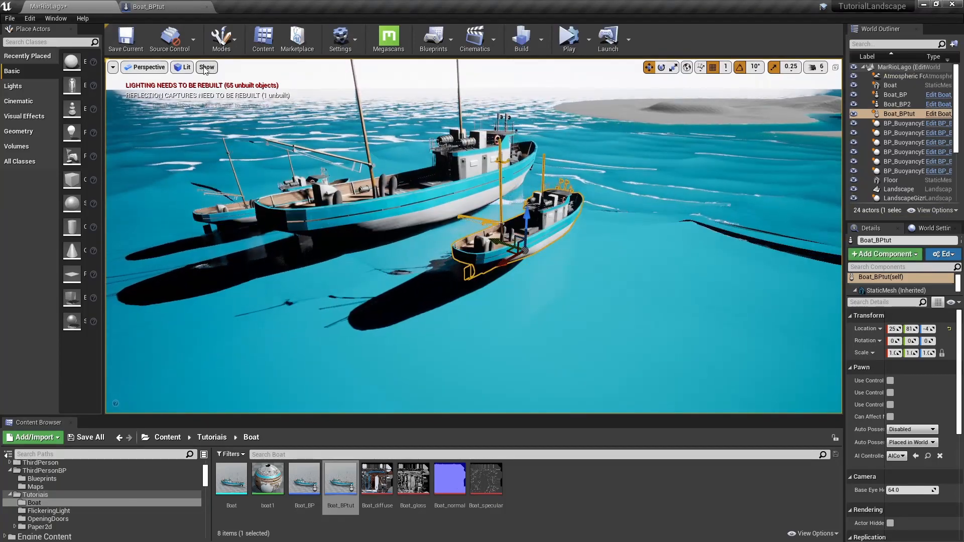
Enable the Mass Properties show flag in the level viewport and select the Boat_BPtut boat to examine its center of mass up close.
left_click(207, 68)
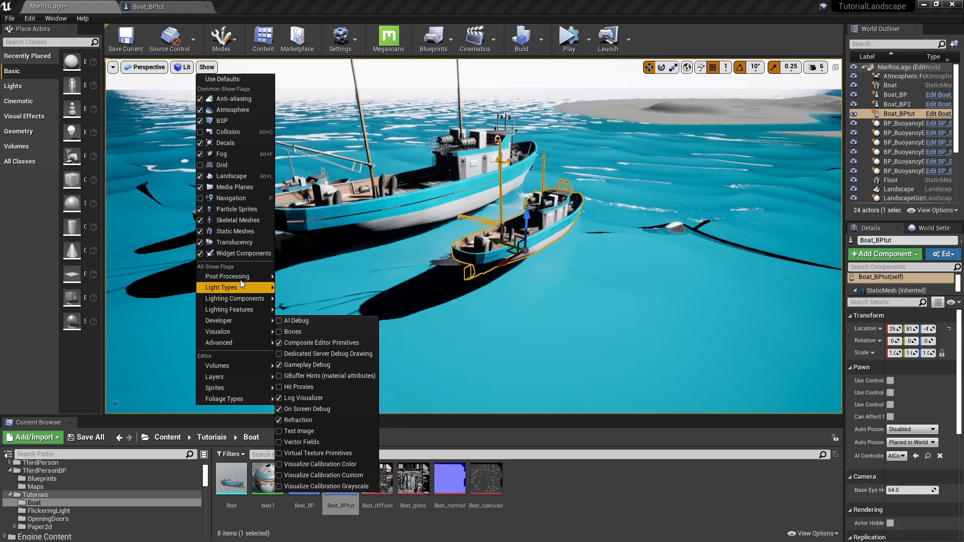
mouse_move(233, 342)
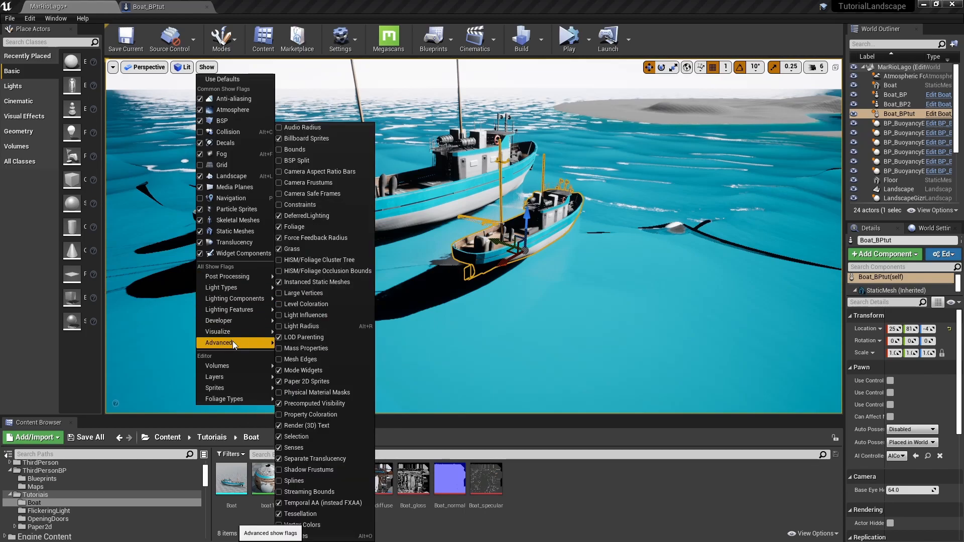
left_click(281, 348)
left_click(318, 97)
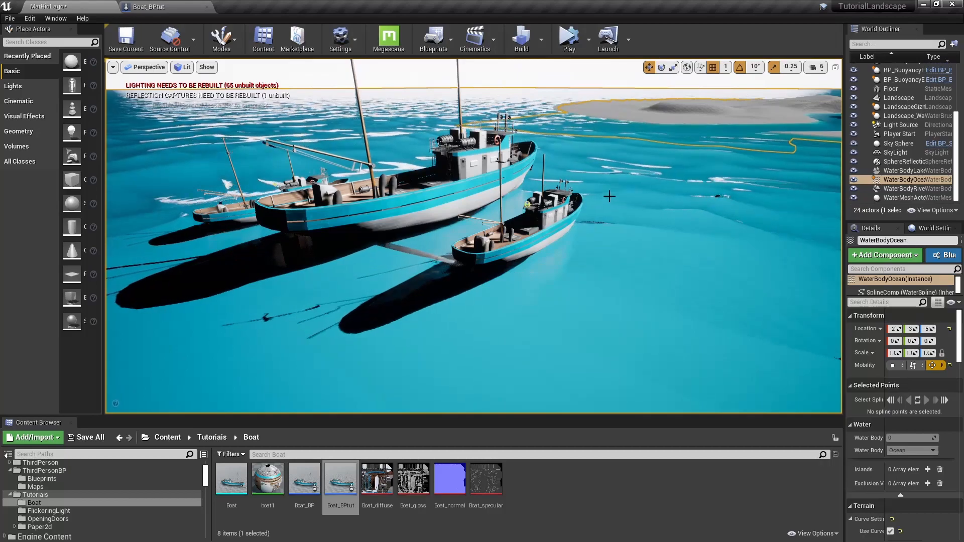
left_click(547, 221)
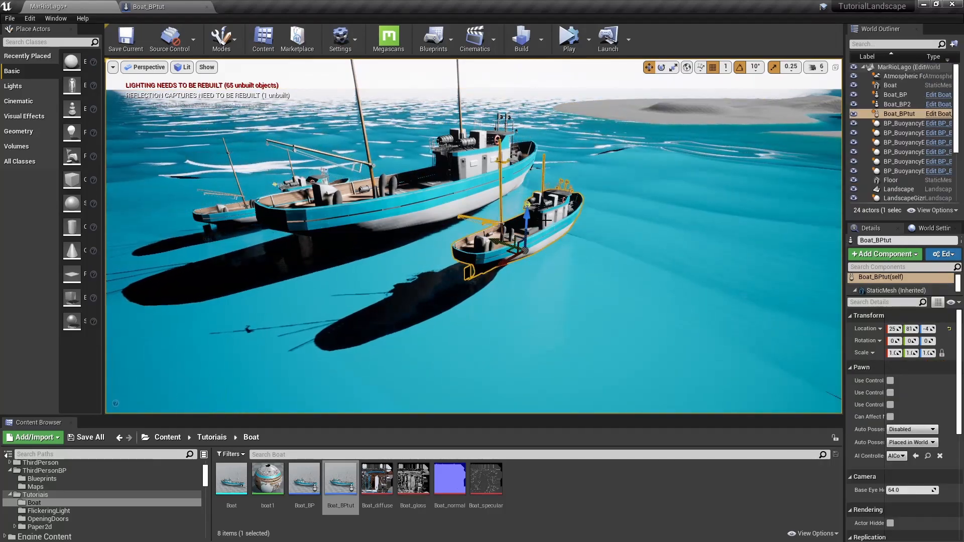
right_click_drag(577, 230, 527, 236)
right_click_drag(560, 271, 494, 255)
right_click_drag(560, 272, 472, 278)
key("s")
key("s")
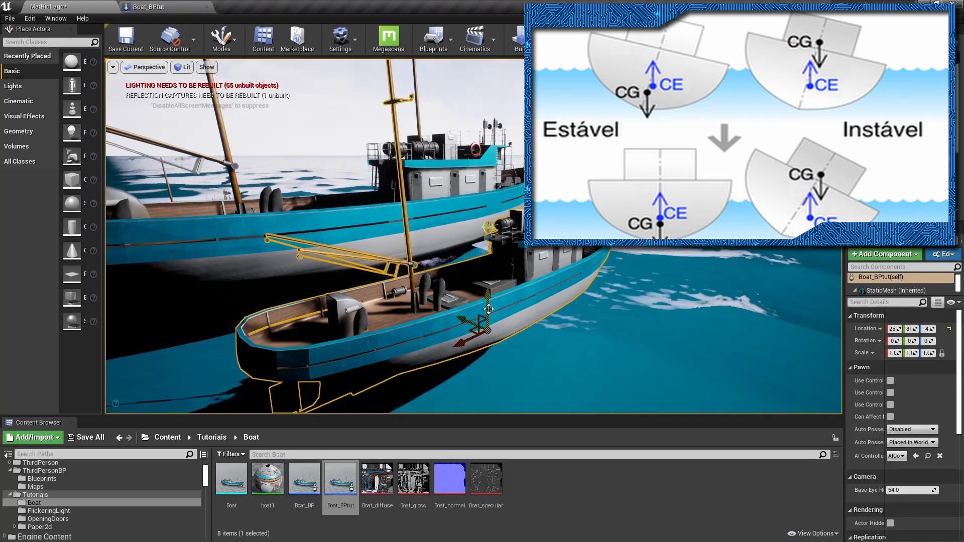
Set the Center Of Mass Offset Z of the blueprint's StaticMesh to -200, and compile and save the blueprint.
left_click(157, 6)
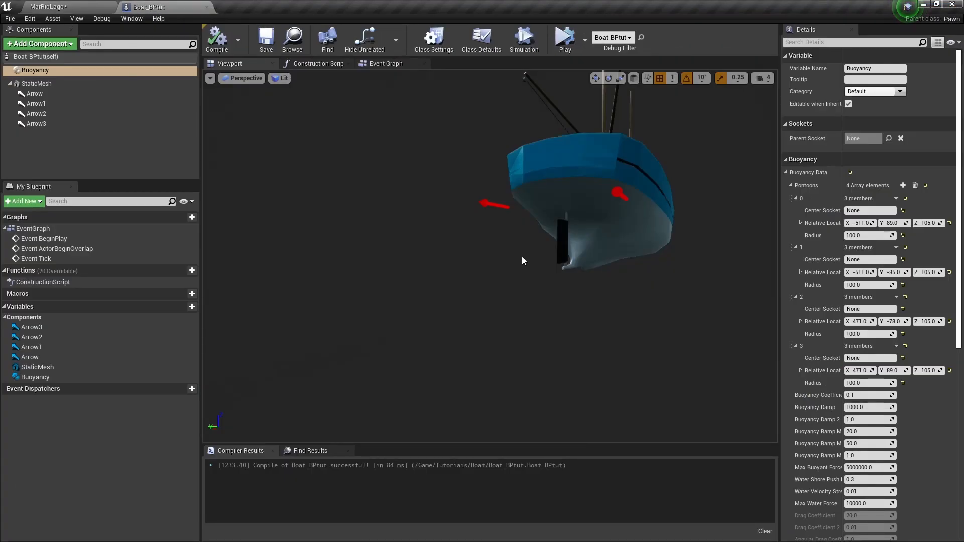
left_click(37, 84)
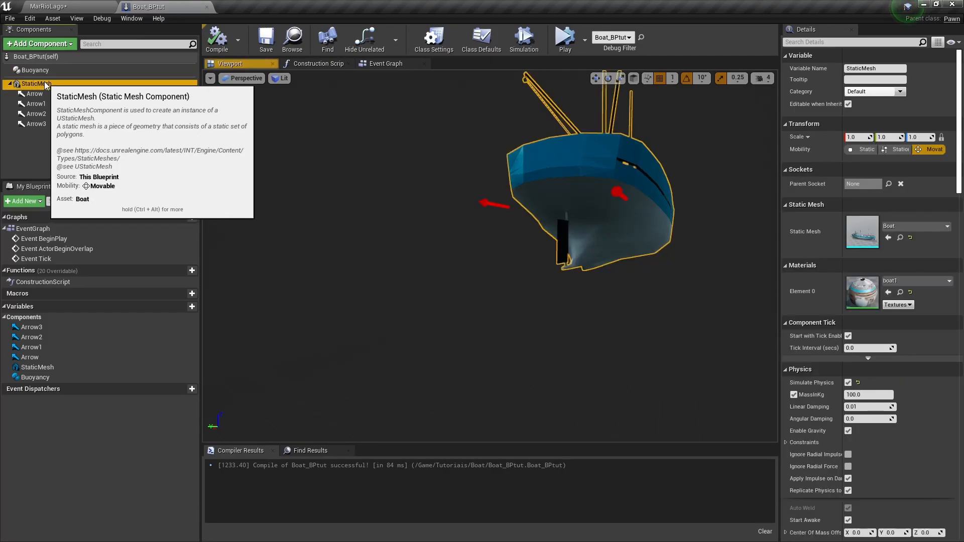
scroll(869, 291, "down", 5)
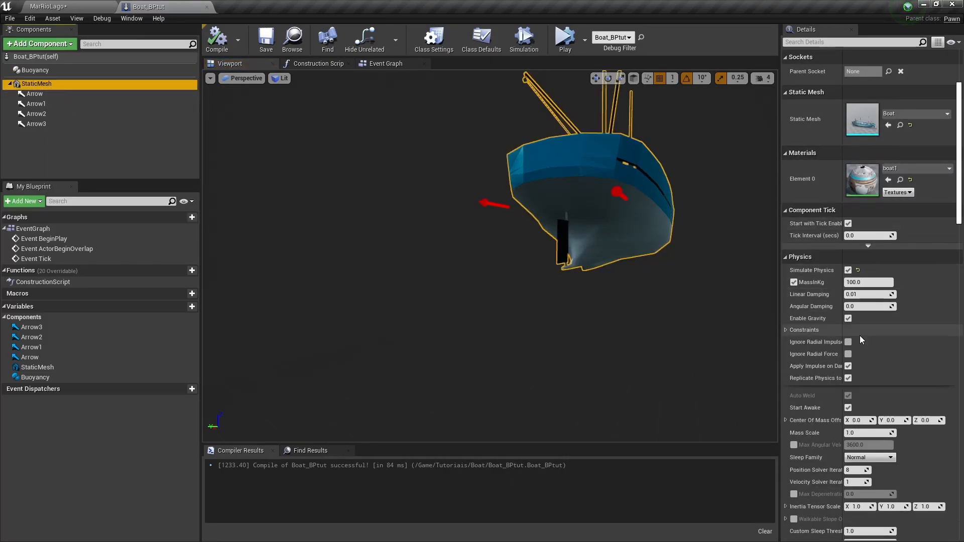
scroll(862, 270, "down", 3)
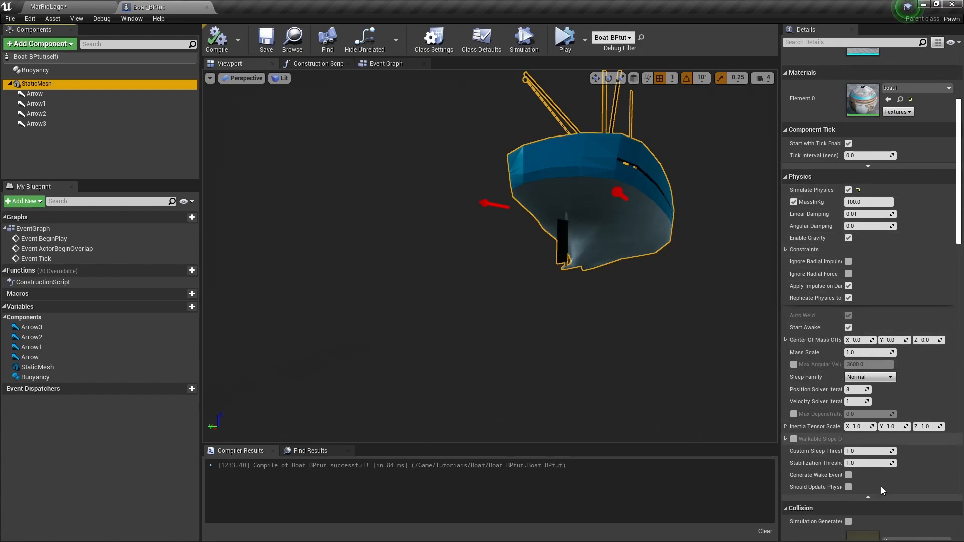
left_click(868, 498)
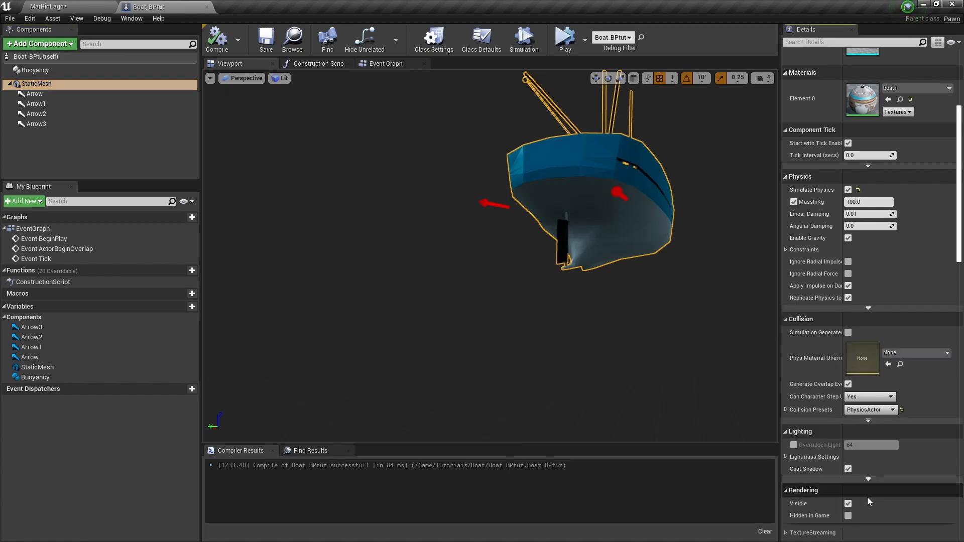
left_click(868, 309)
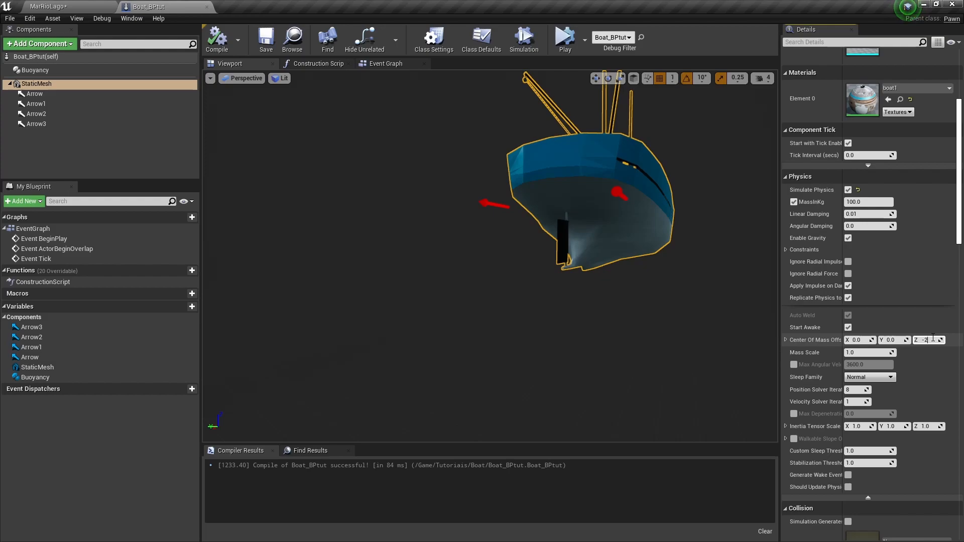
left_click(267, 40)
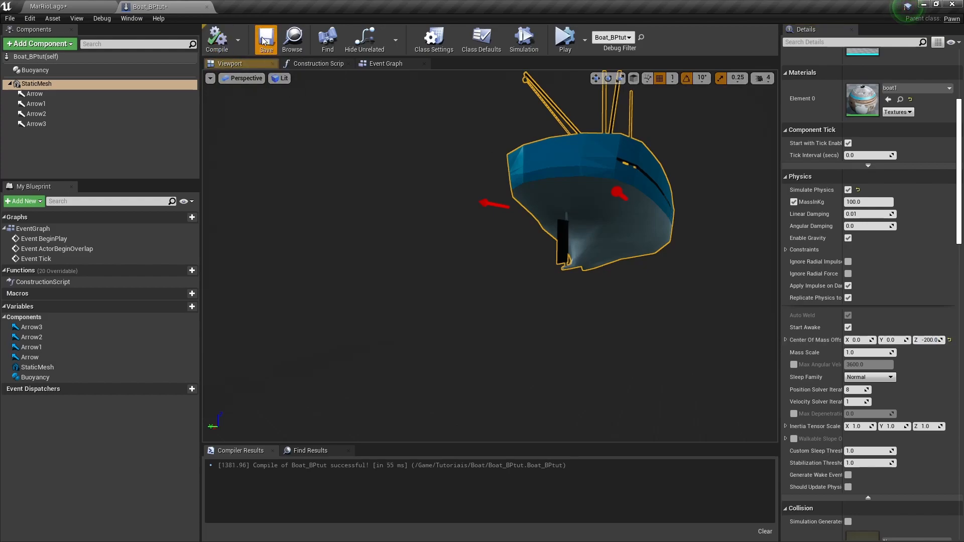
Simulate the MarRioLago level again to check the boat's stability with the lowered center of mass.
left_click(60, 6)
right_click_drag(398, 230, 384, 232)
right_click_drag(543, 235, 538, 234)
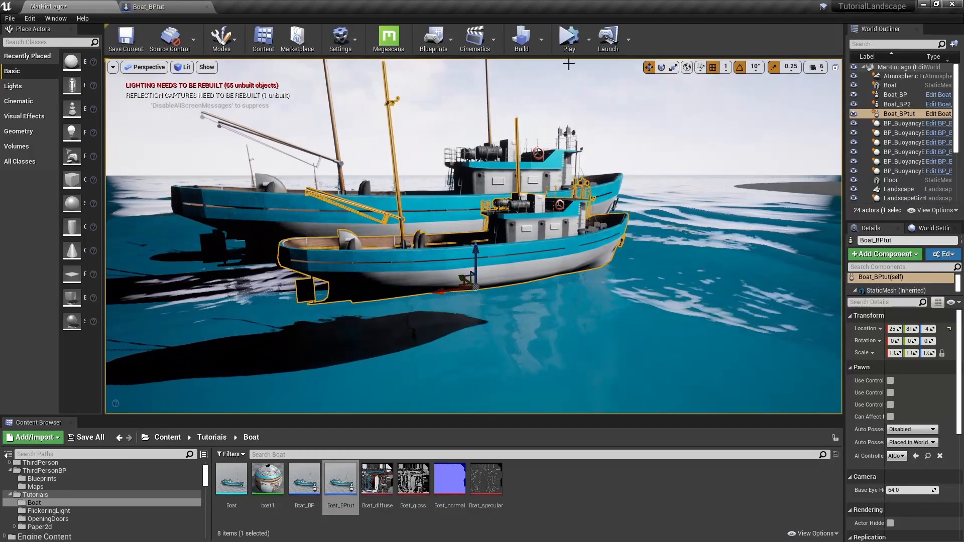
left_click(570, 40)
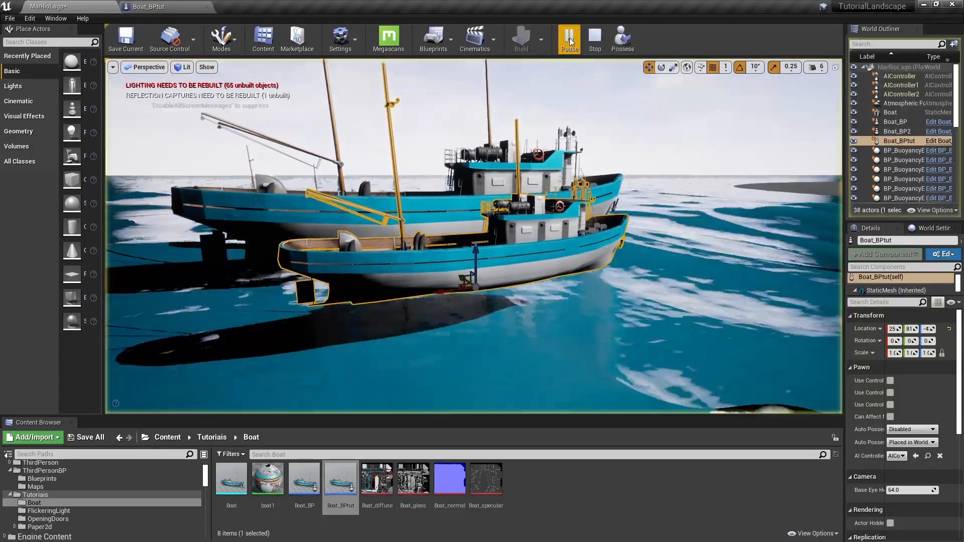
mouse_move(590, 317)
right_mouse_down()
mouse_move(605, 317)
mouse_move(590, 317)
right_mouse_up()
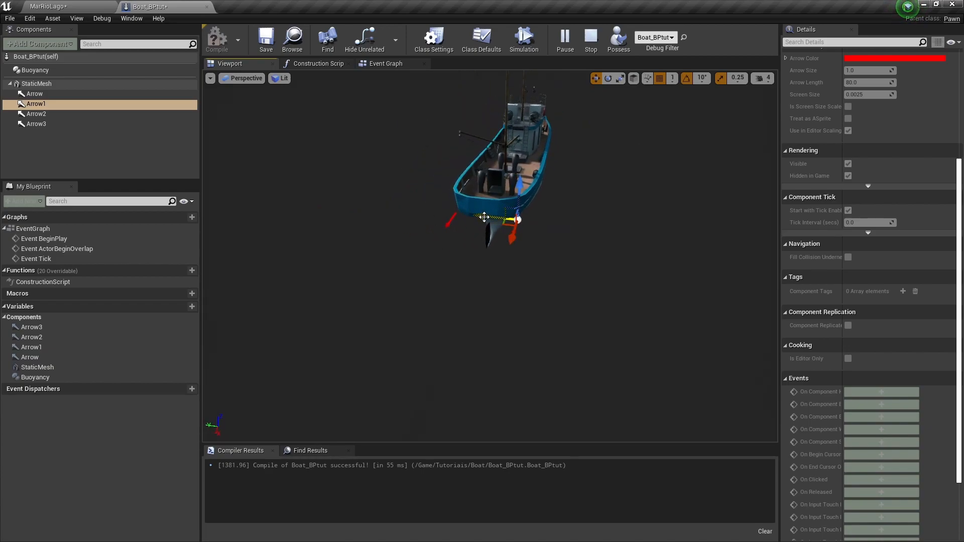
Move the blueprint's two stern arrows outward from the hull on opposite sides, shifting Arrow1 by about 146 units.
key("a")
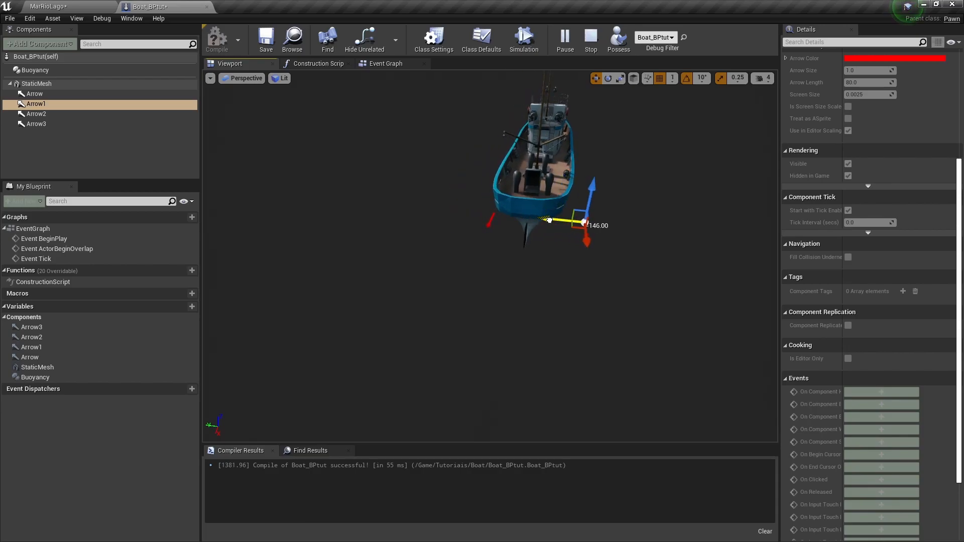
left_click(490, 221)
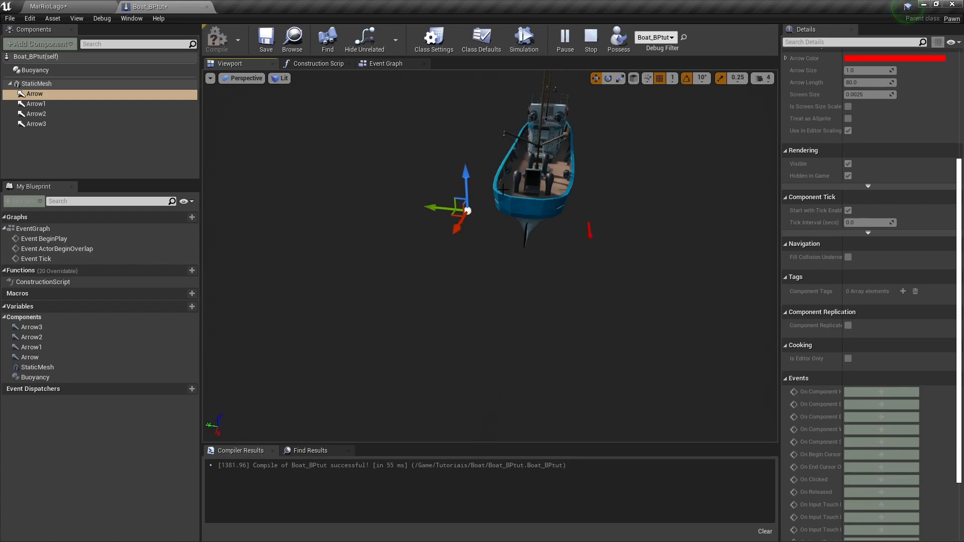
key("d")
right_click_drag(555, 249, 537, 249)
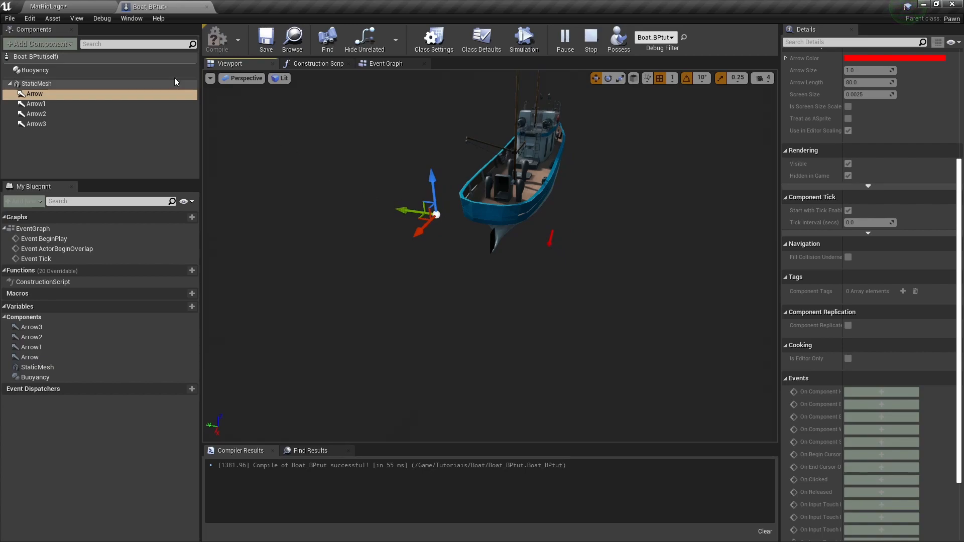
Stop the simulation and review the pontoon settings of the Buoyancy component.
left_click(32, 71)
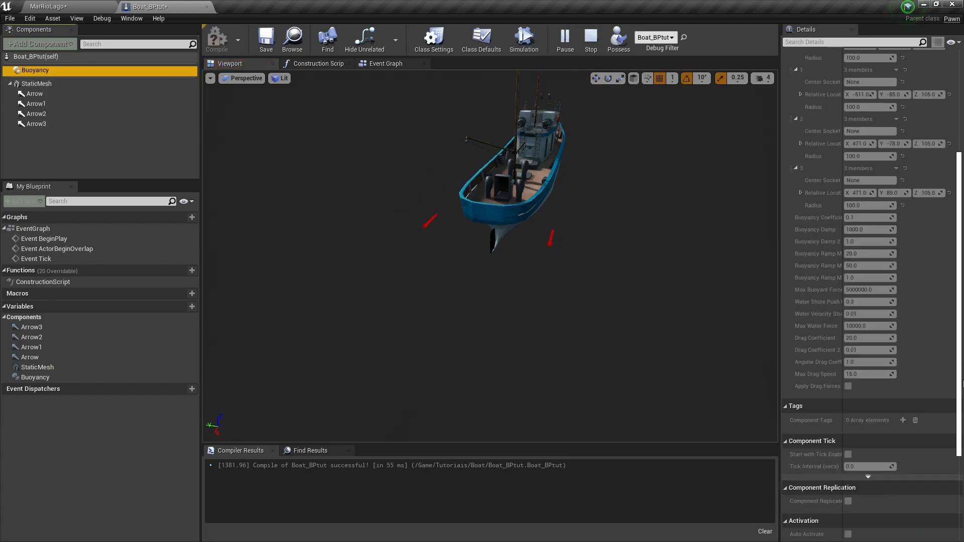
left_click(591, 38)
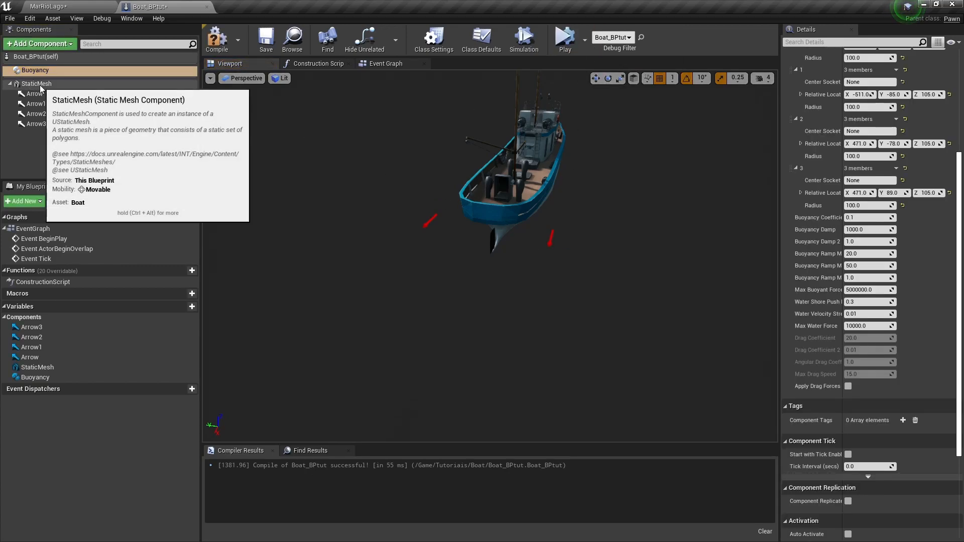
scroll(934, 201, "up", 3)
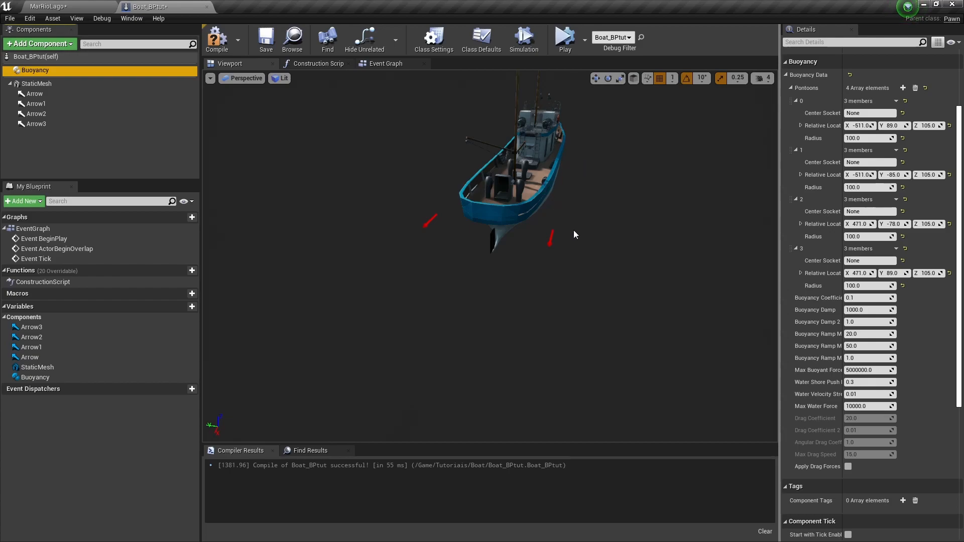
Return to the MarRioLago level and look over the boats and the island from above.
left_click(69, 6)
right_click_drag(442, 213, 467, 221)
right_click_drag(523, 284, 530, 243)
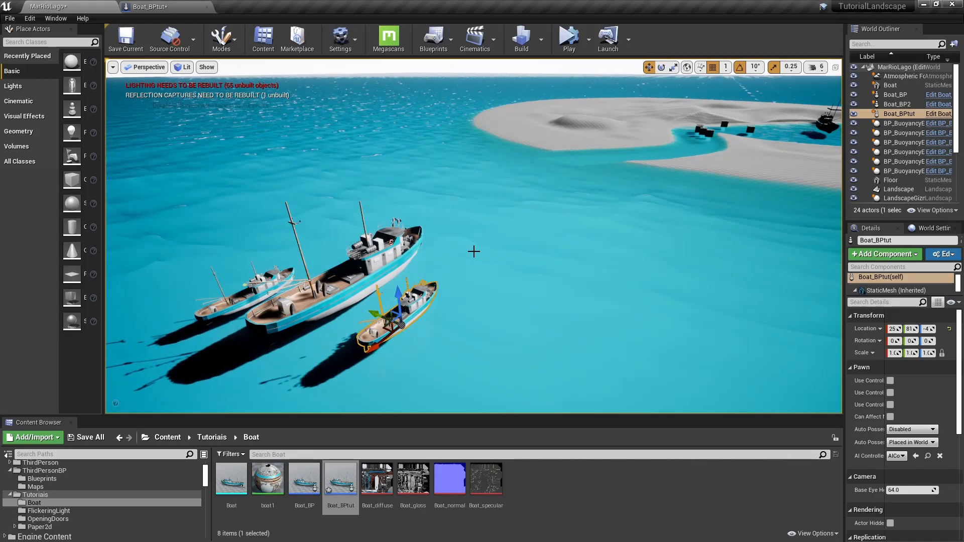
Set the mass of the Boat_BPtut blueprint's StaticMesh to 1500 kg, compile the blueprint and save it.
left_click(154, 4)
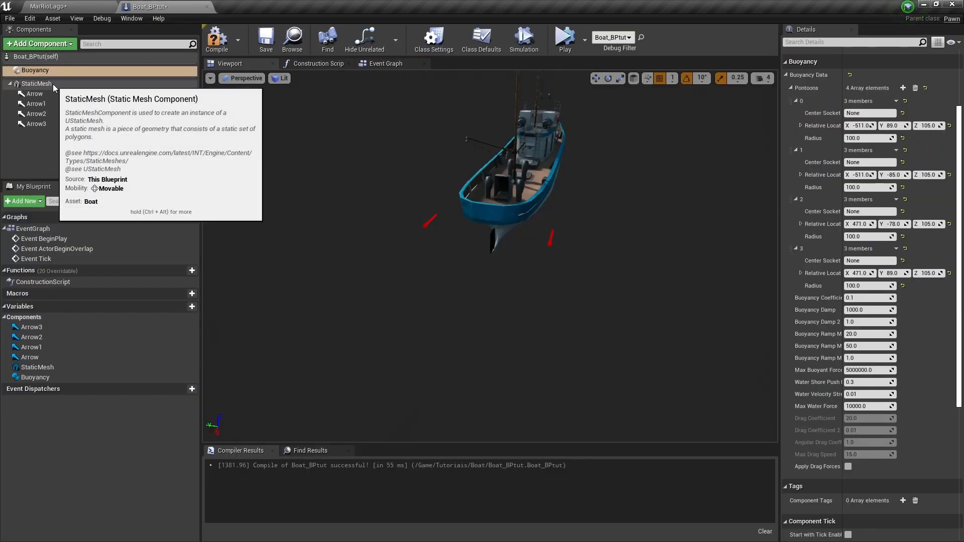
left_click(36, 84)
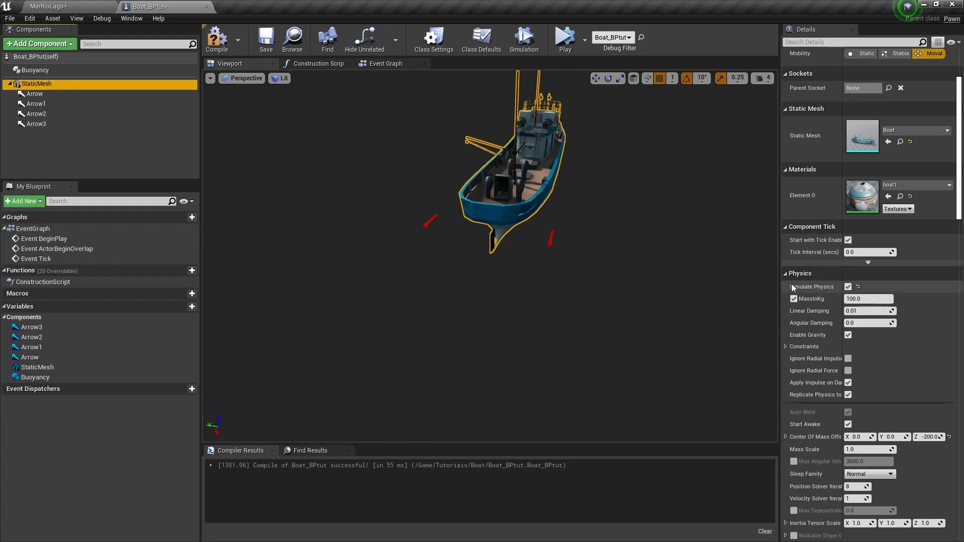
left_click(858, 300)
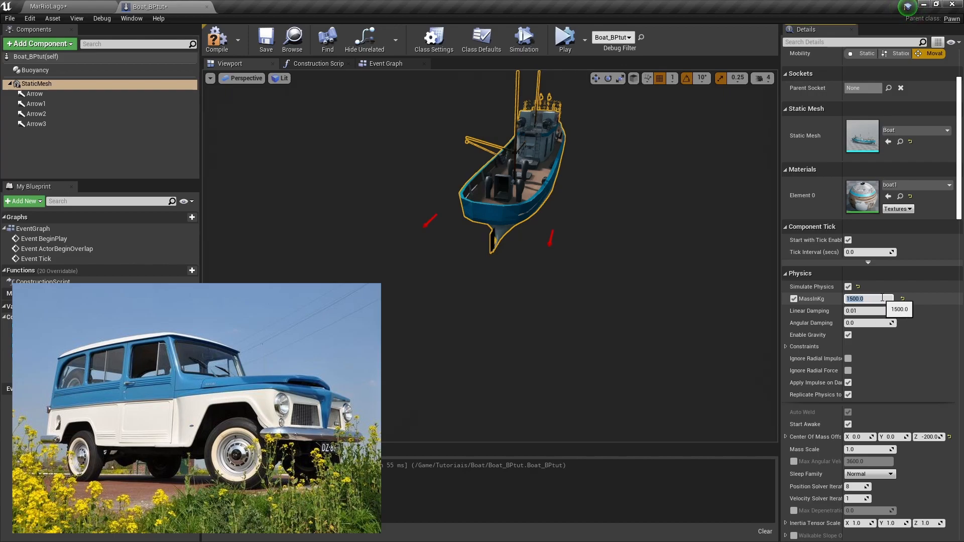
left_click(230, 41)
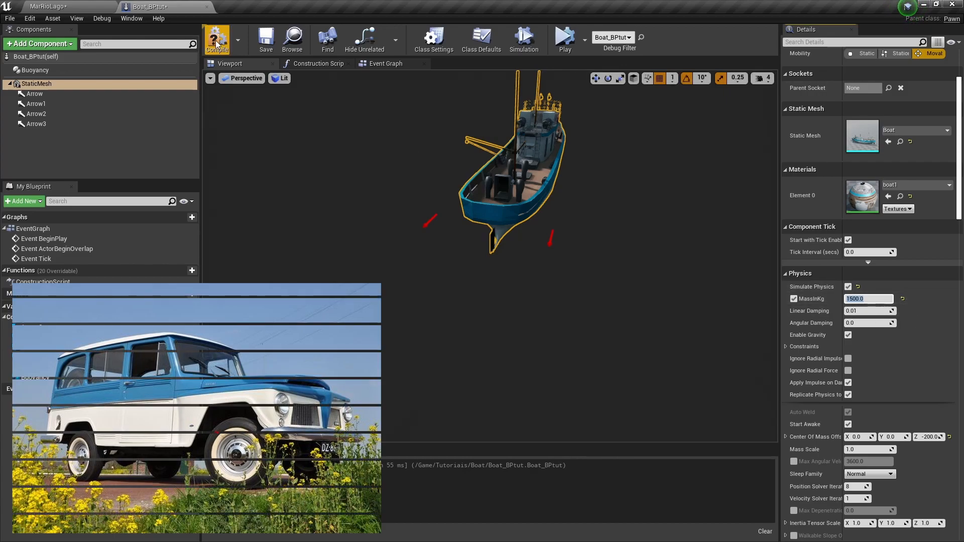
left_click(262, 42)
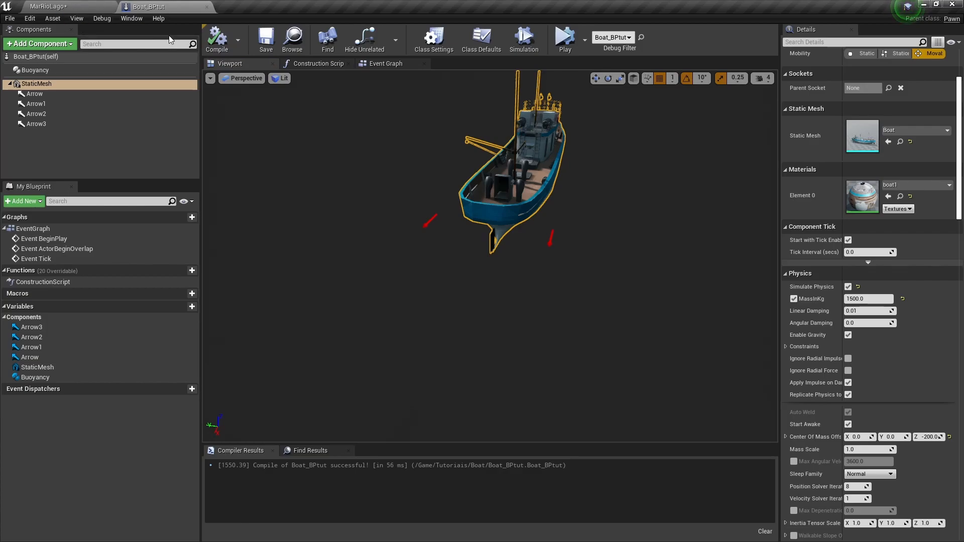
Simulate the MarRioLago level to check how the heavier boat floats, and stop the simulation.
left_click(48, 6)
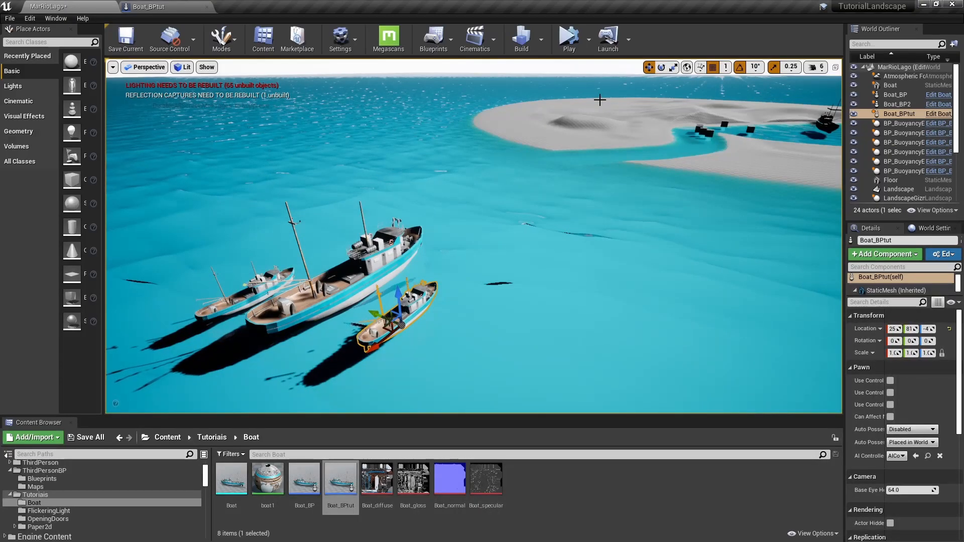
left_click(569, 41)
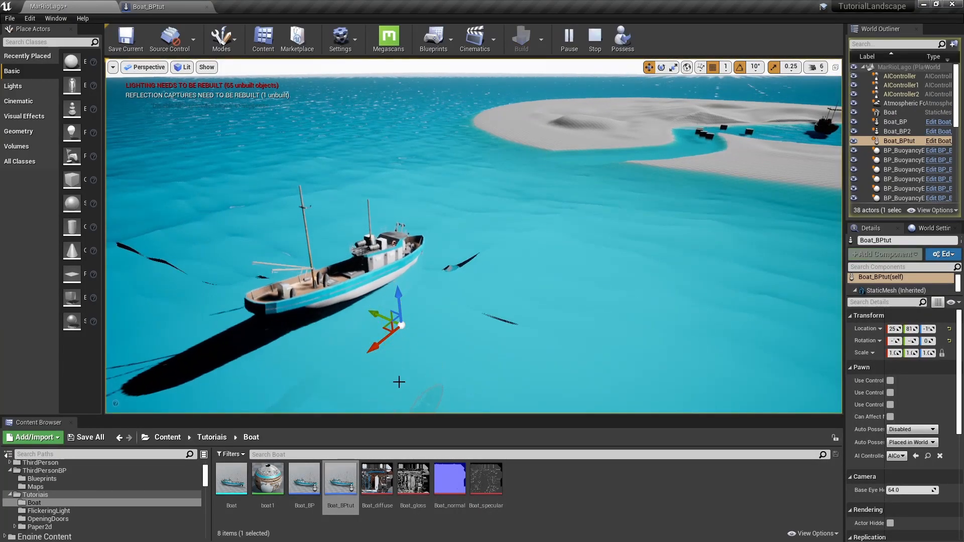
key("Escape")
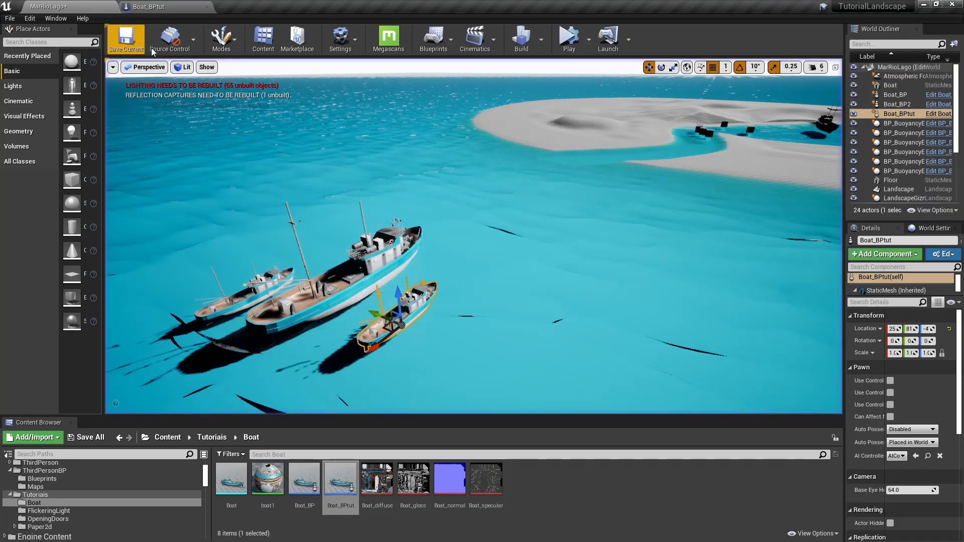
Set the Buoyancy Coefficient of the blueprint's Buoyancy component to 0.4 and compile.
left_click(163, 5)
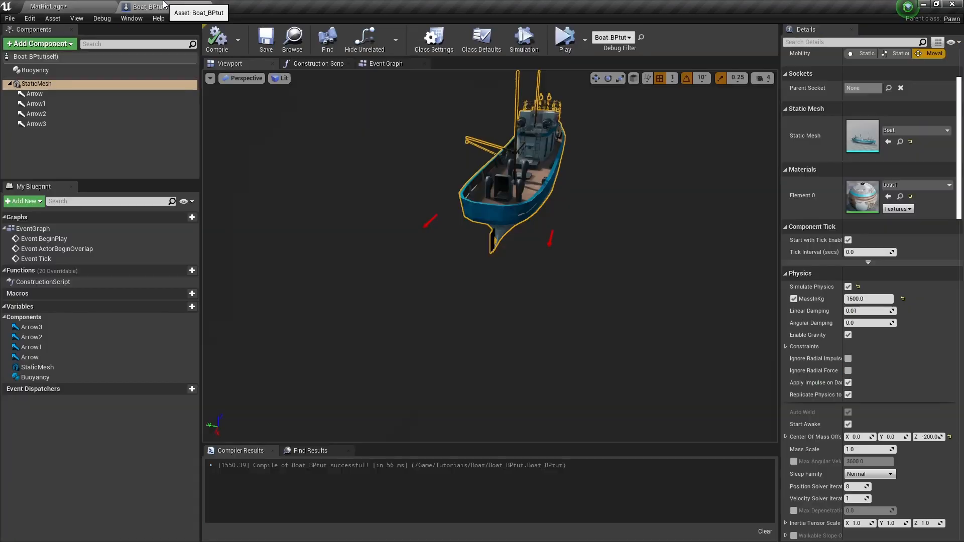
left_click(33, 70)
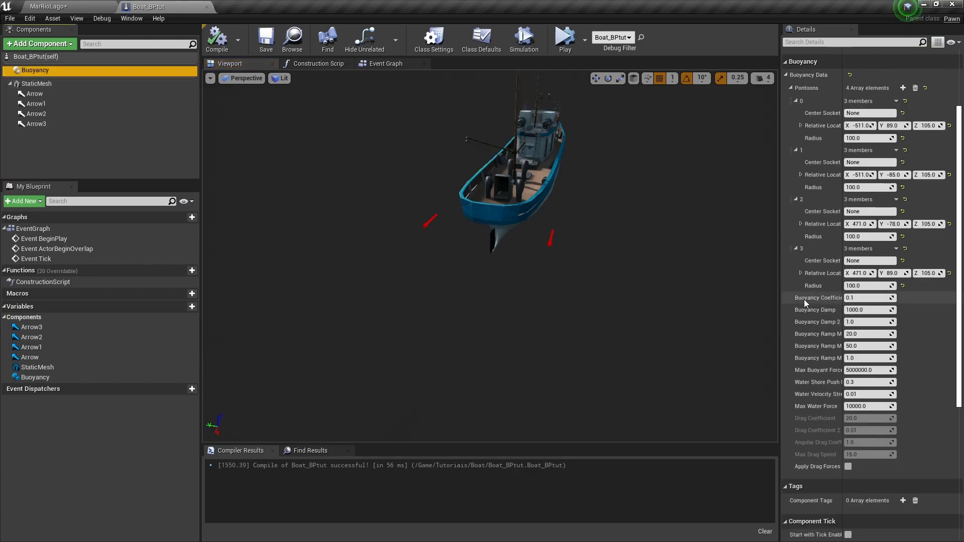
left_click(791, 87)
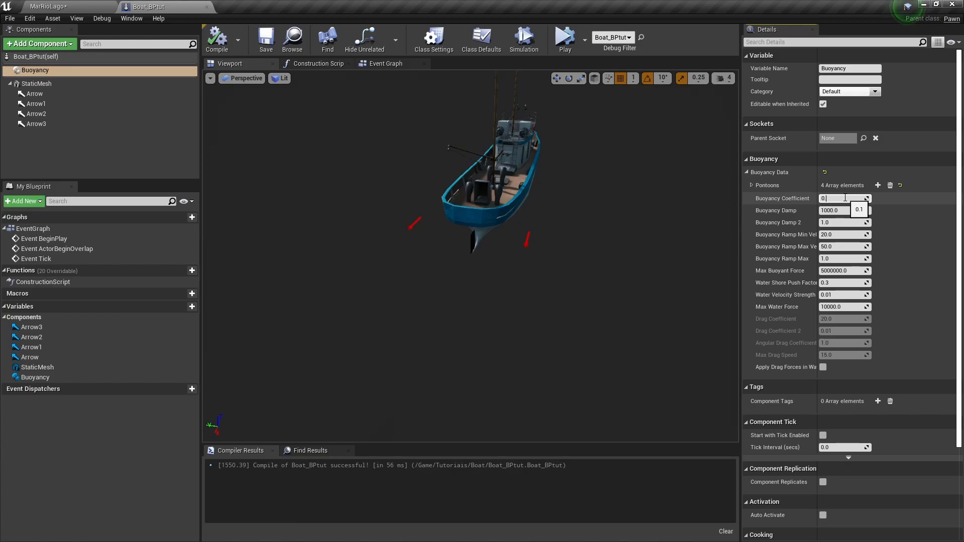
key("Return")
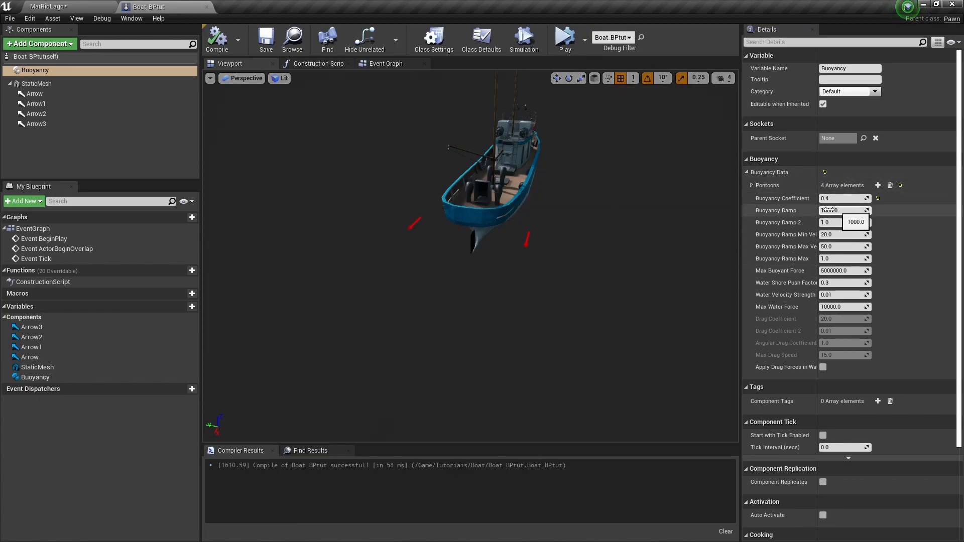
Simulate the level to test the boat with the 0.4 buoyancy coefficient, and stop the simulation.
left_click(48, 6)
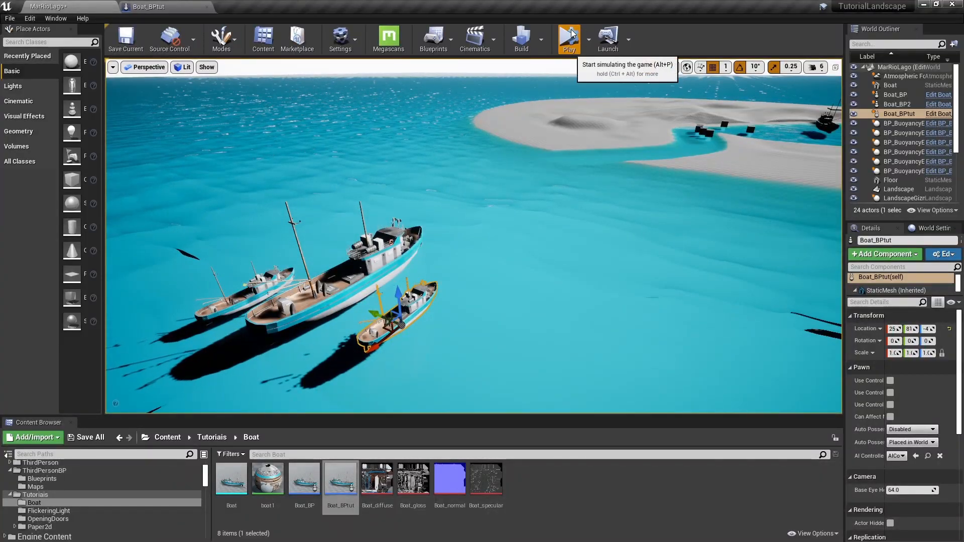
left_click(570, 36)
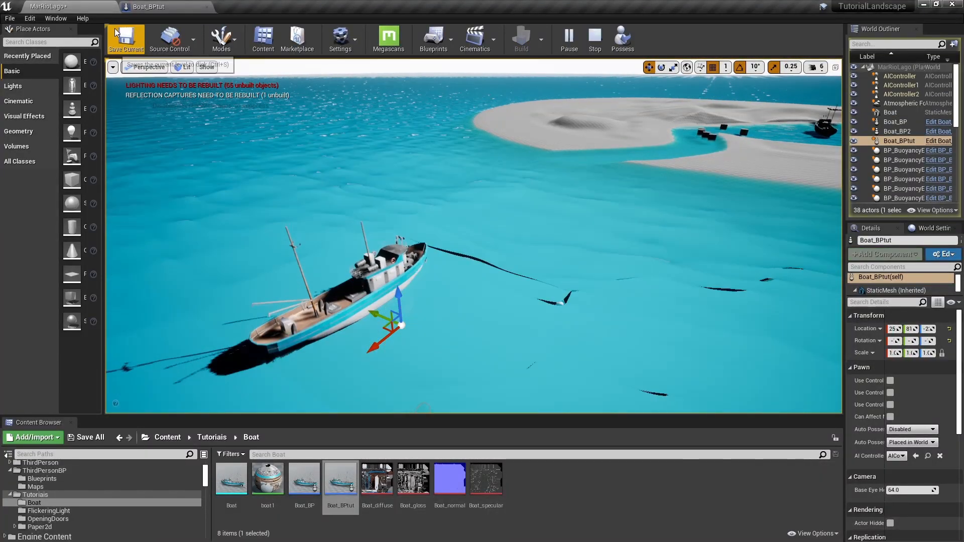
left_click(595, 37)
Set the Buoyancy Coefficient to 1.5, compile the blueprint and simulate the level with it.
left_click(142, 6)
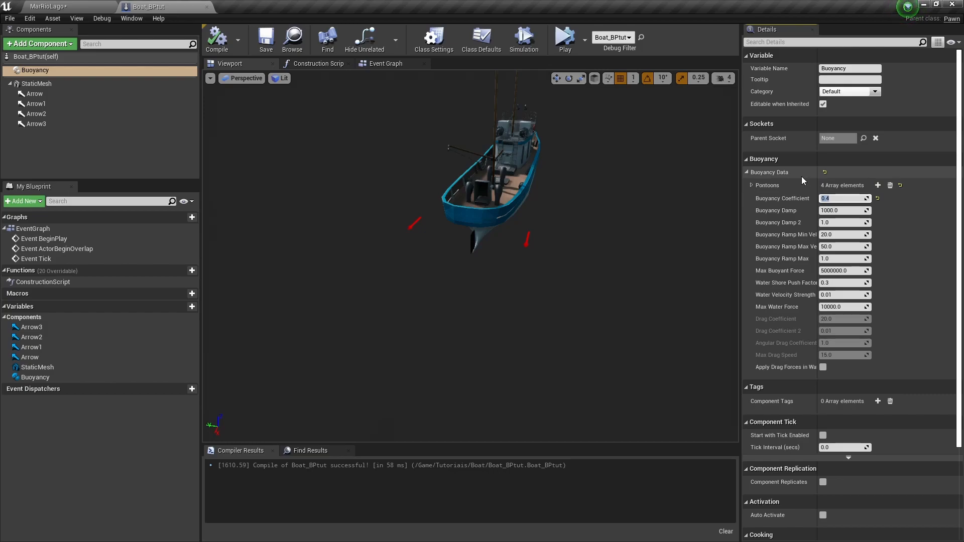
type("5")
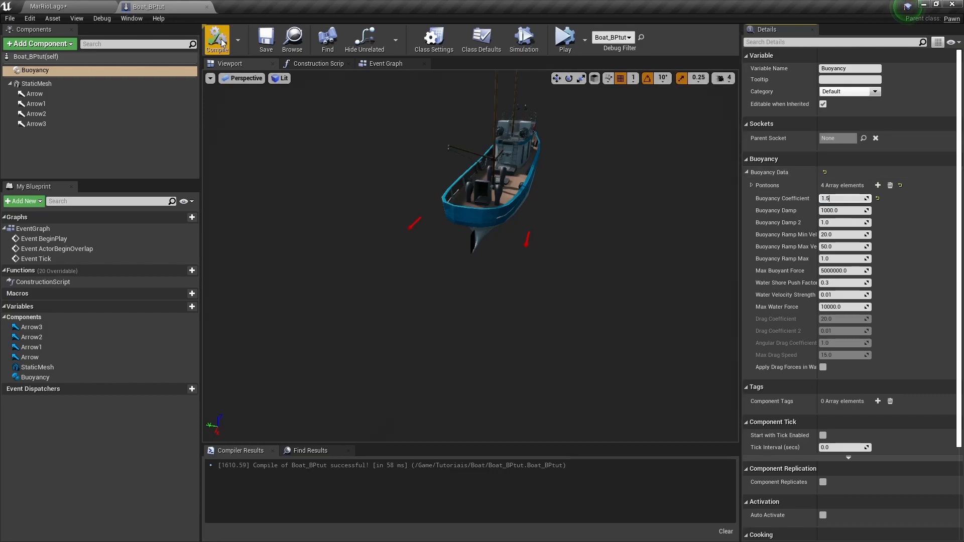
left_click(565, 38)
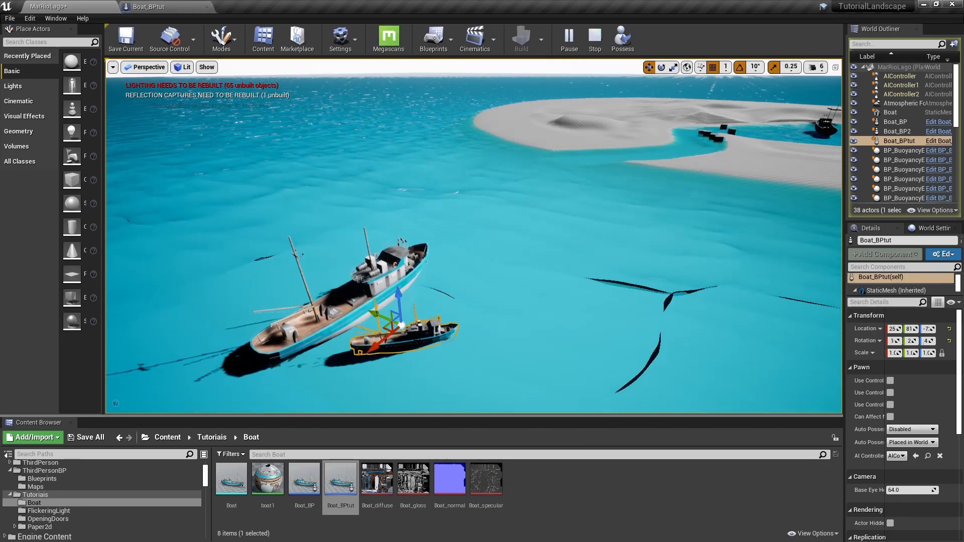
Set the Buoyancy Damp to 2000, compile, and test the boat in a simulation of the level.
left_click(151, 6)
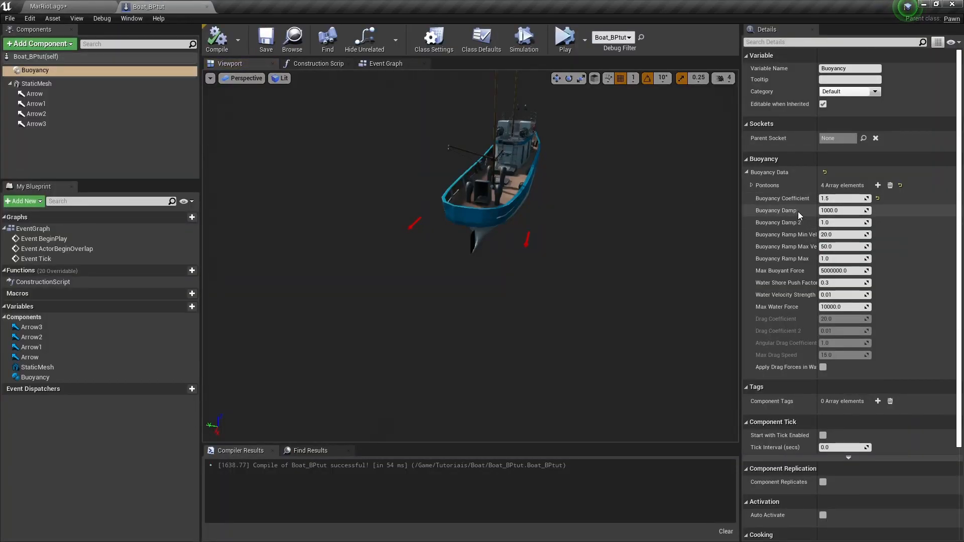
left_click(844, 211)
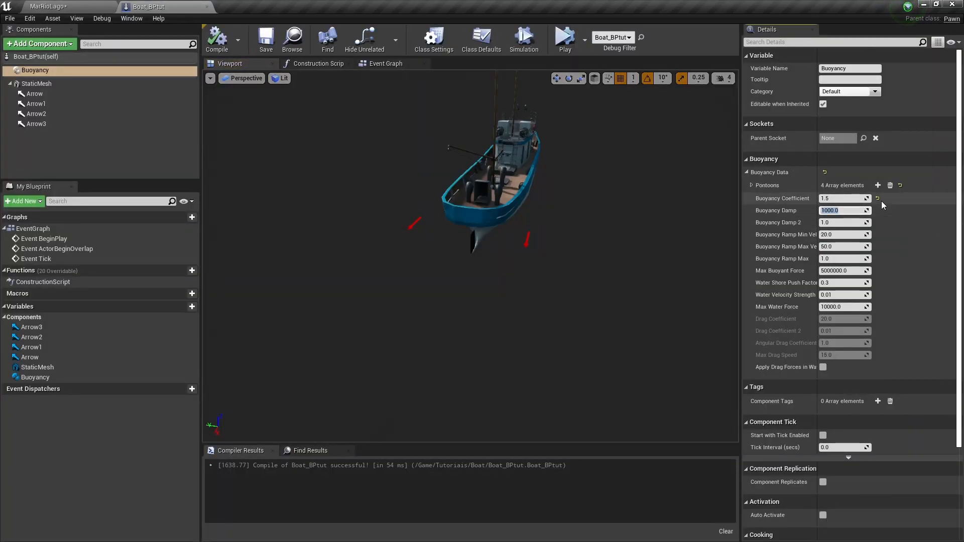
type("2000")
key("Return")
left_click(216, 40)
left_click(48, 6)
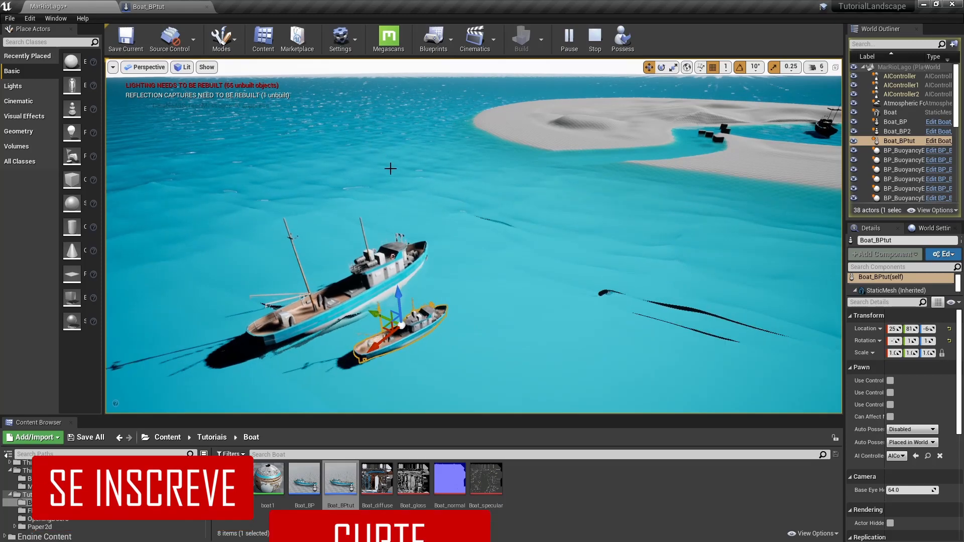
key("Escape")
Examine the row of buoyancy example cubes in the river channel beside the island.
right_click_drag(487, 263, 523, 316)
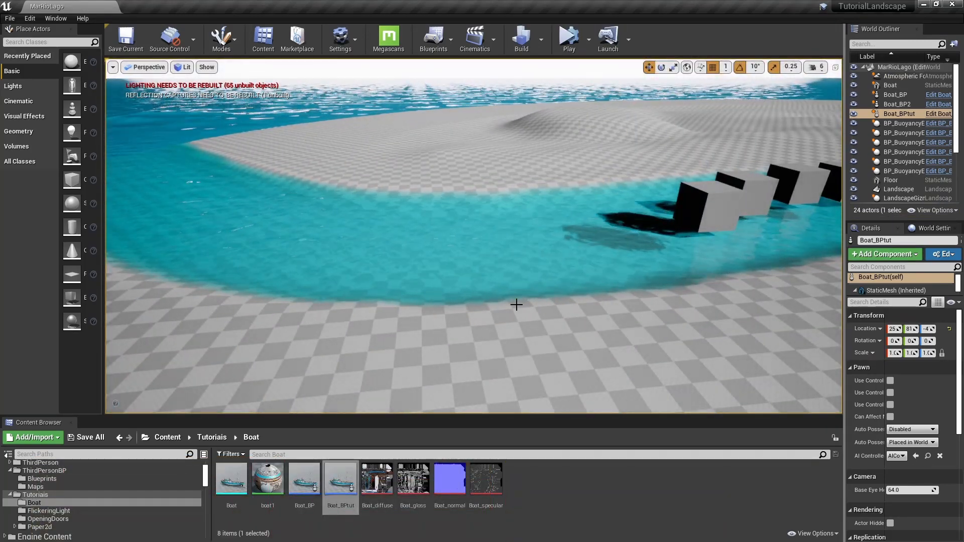
key("alt+Tab")
key("alt+Tab")
right_click_drag(499, 320, 512, 296)
mouse_move(568, 356)
right_mouse_down()
mouse_move(517, 355)
mouse_move(584, 357)
right_mouse_up()
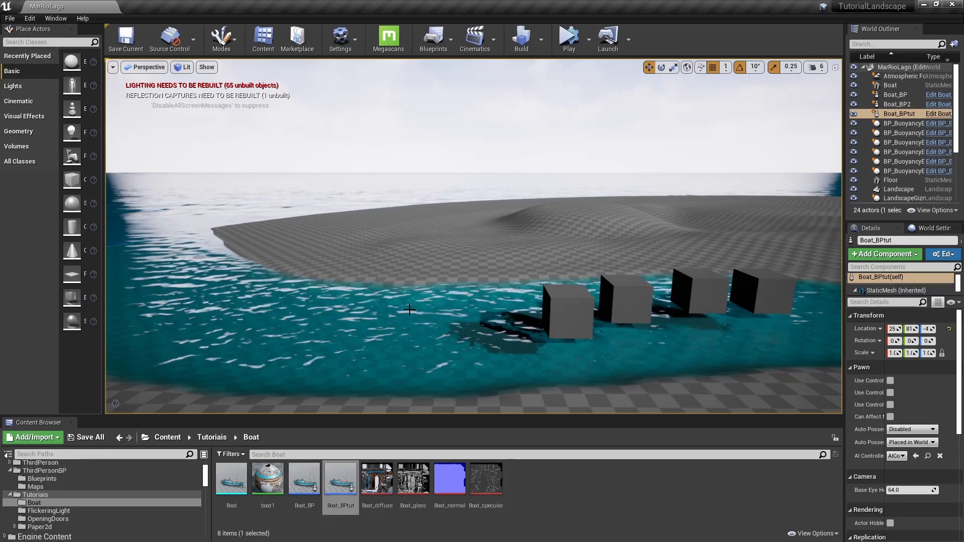
right_click_drag(507, 345, 527, 354)
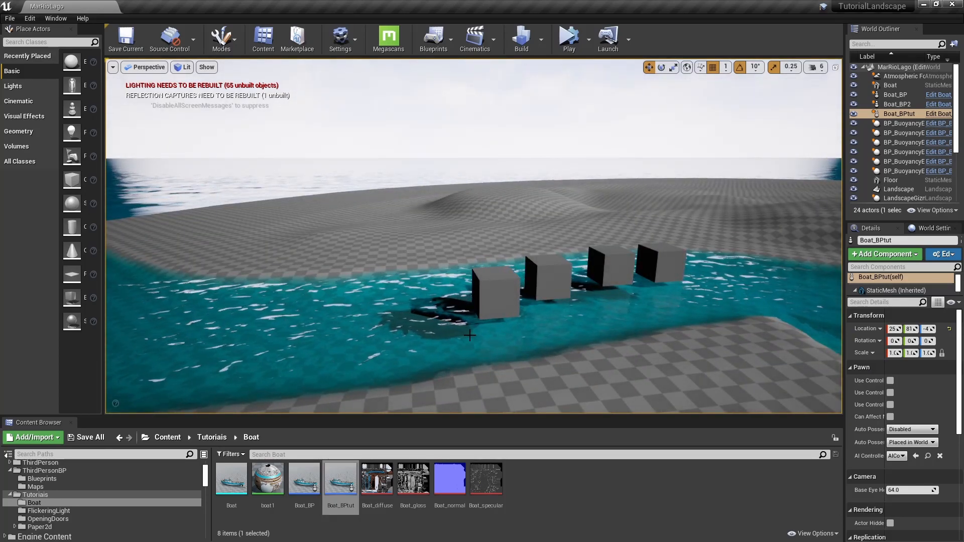
mouse_move(469, 330)
right_mouse_down()
mouse_move(495, 331)
mouse_move(472, 342)
right_mouse_up()
right_click_drag(735, 324, 748, 320)
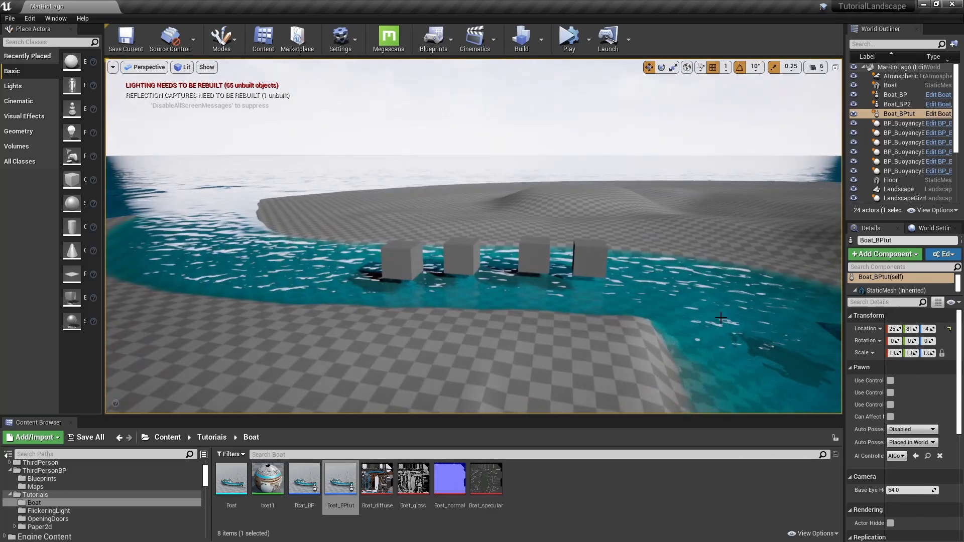
right_click_drag(522, 321, 550, 320)
mouse_move(797, 320)
right_mouse_down()
mouse_move(795, 328)
mouse_move(831, 320)
mouse_move(764, 317)
mouse_move(790, 327)
right_mouse_up()
right_click_drag(595, 294, 596, 294)
key("s")
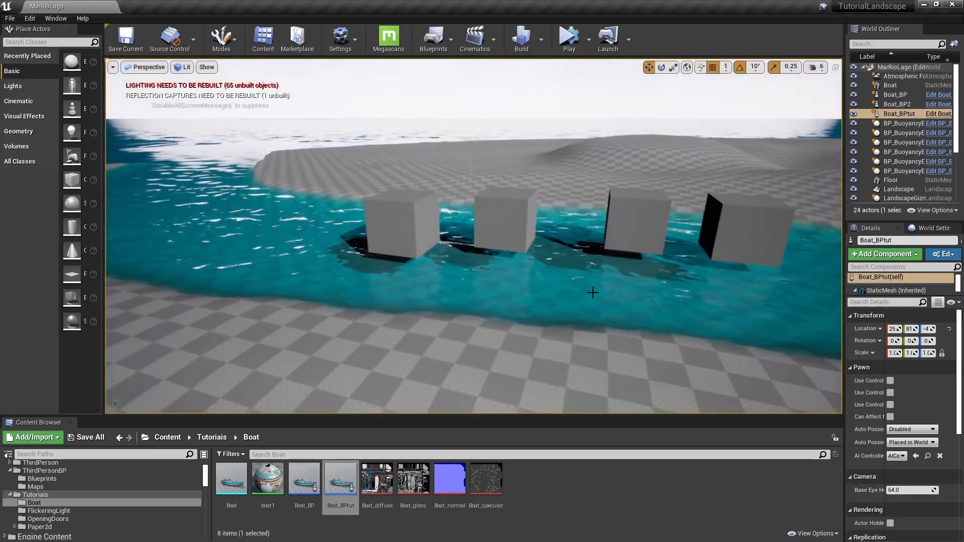
Select the four buoyancy cubes one after another, simulate the level to watch them in the river, and stop the simulation.
left_click(399, 221)
left_click(494, 219)
left_click(635, 221)
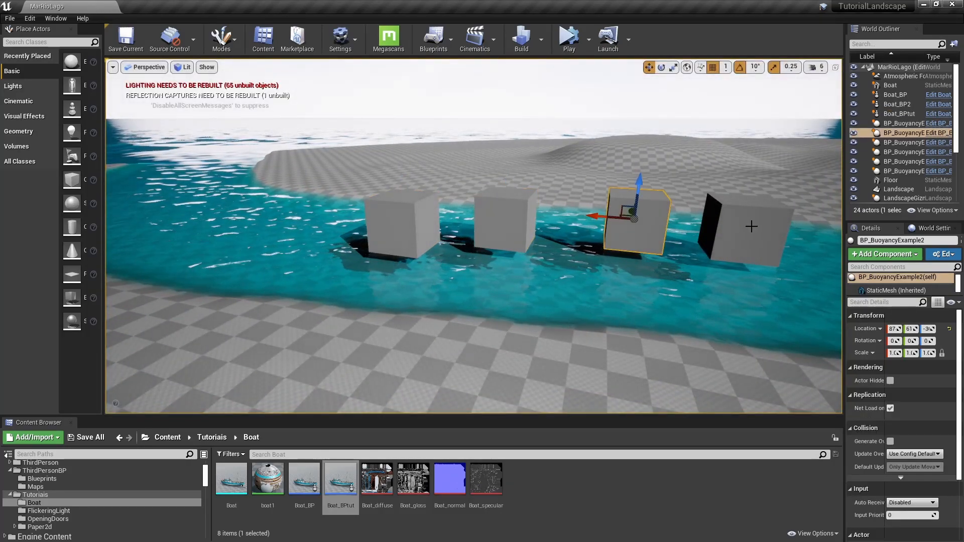
left_click(752, 226)
mouse_move(394, 228)
right_mouse_down()
mouse_move(327, 224)
mouse_move(380, 224)
right_mouse_up()
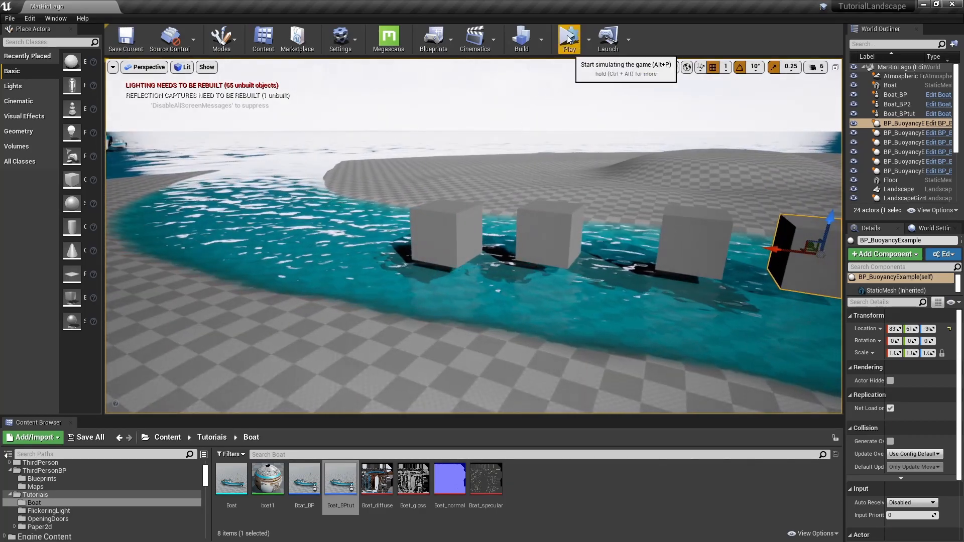
left_click(569, 41)
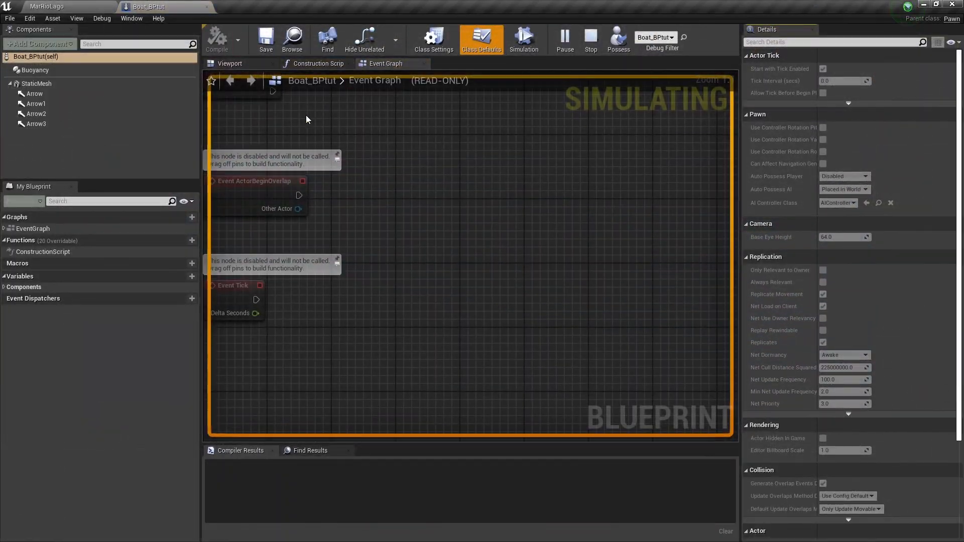
key("Escape")
Try enabling Apply Drag Forces in Water on the boat's Buoyancy component, and disable it again.
left_click(58, 70)
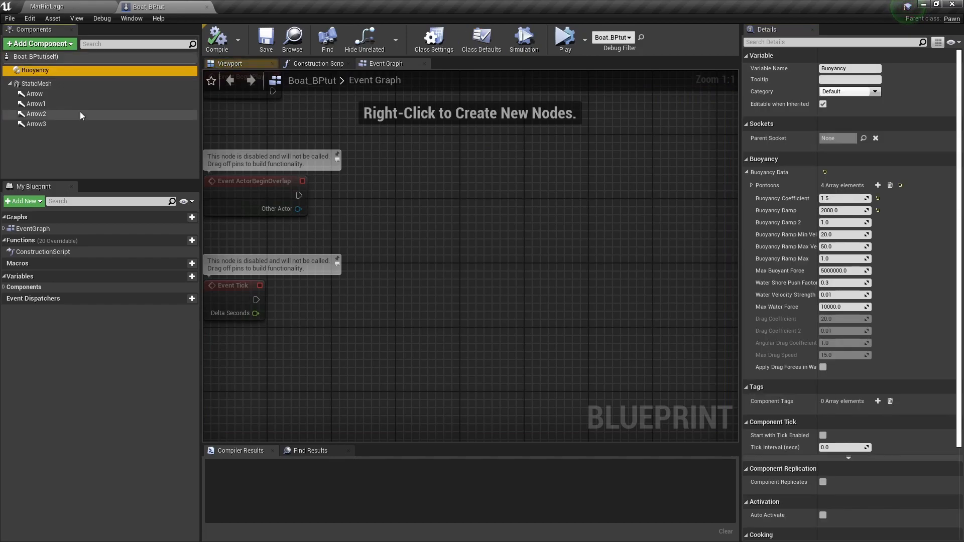
left_click(824, 368)
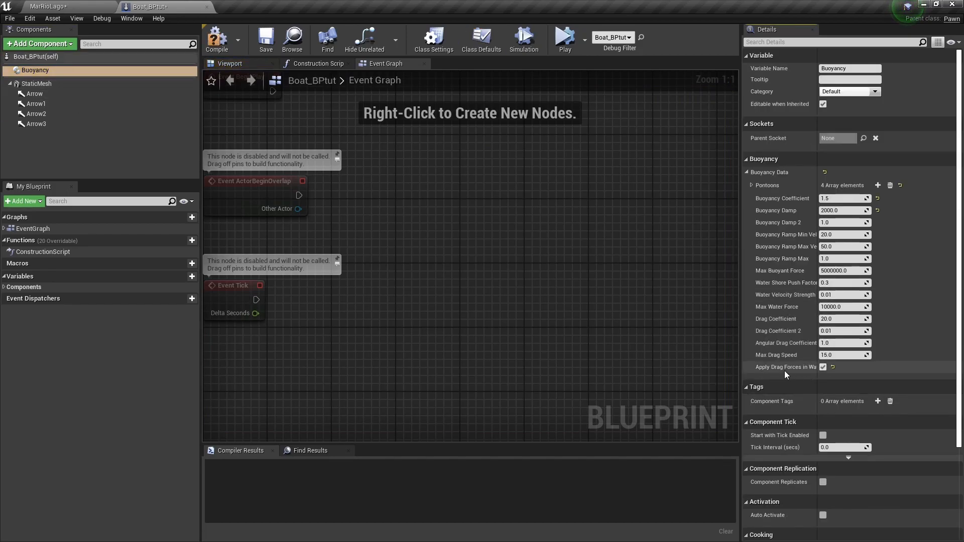
left_click(824, 369)
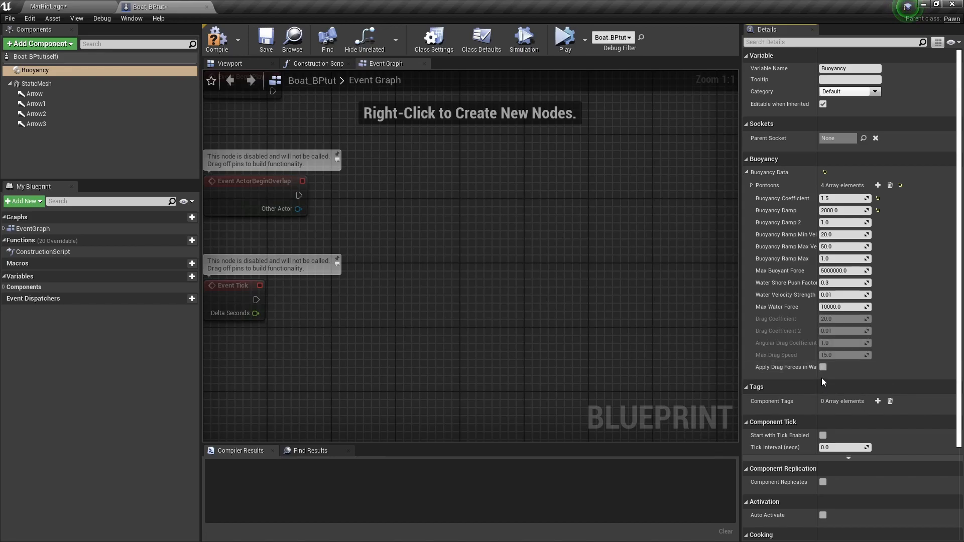